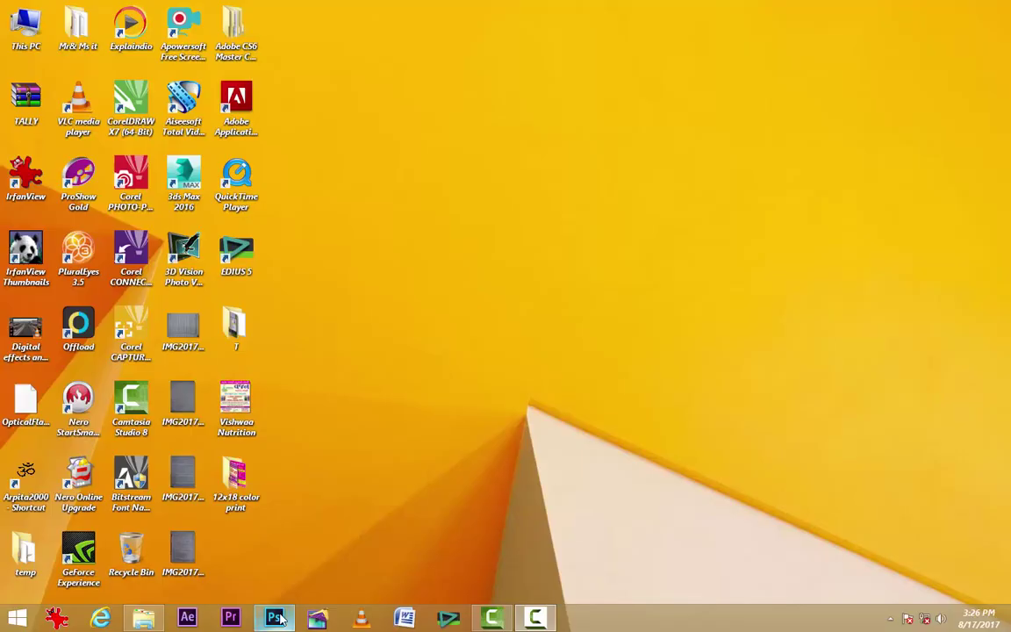
- Unlock the photo's Background as Layer 0, duplicate it to Layer 0 copy, and zoom in
{"action": "left_click", "coordinate": [274, 618]}
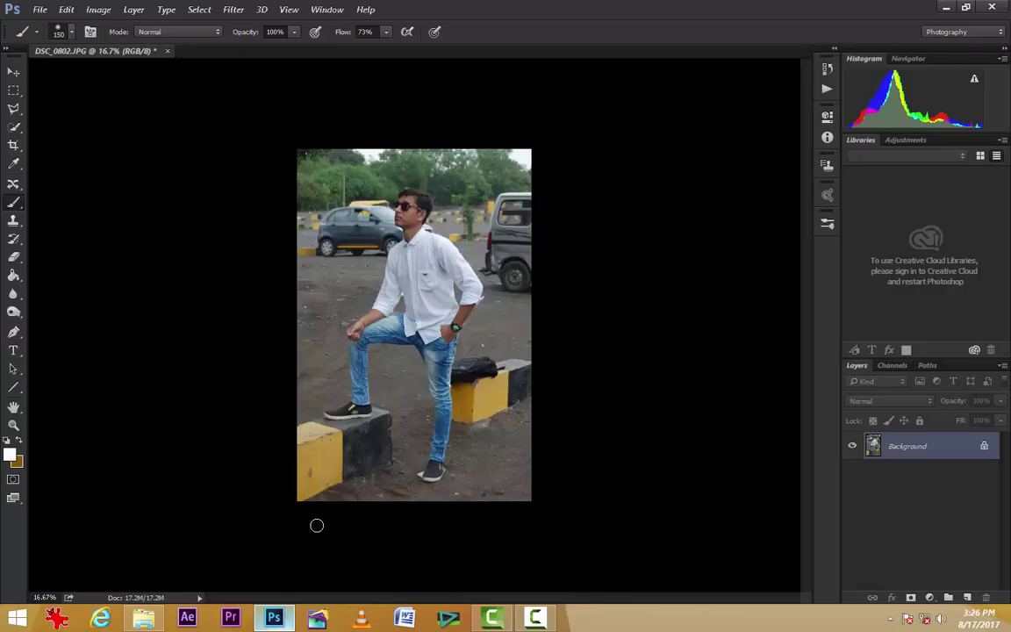
{"action": "left_click", "coordinate": [985, 446]}
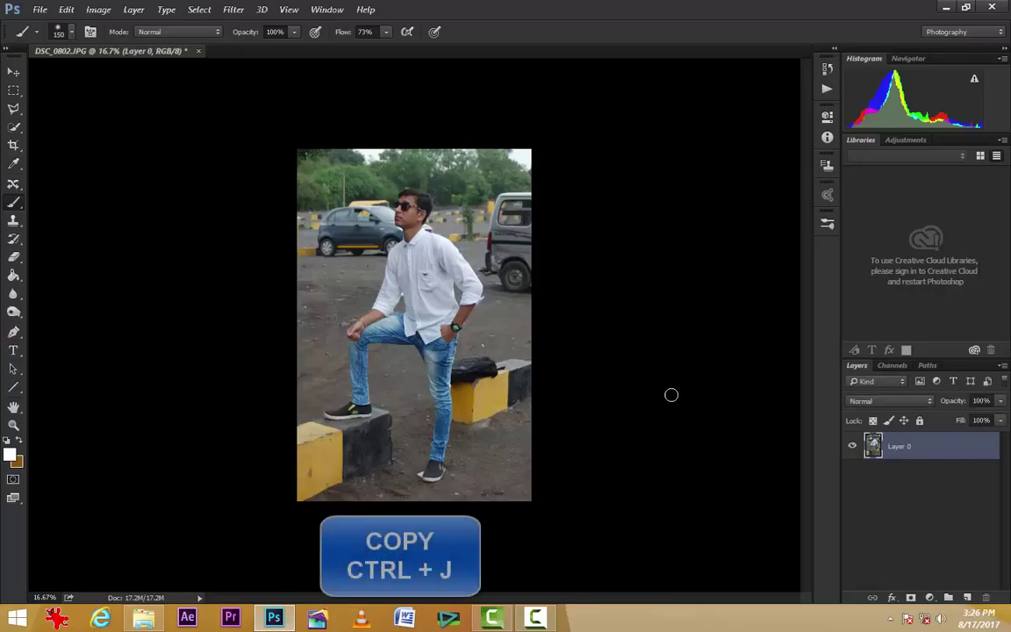
{"action": "key", "text": "ctrl+j"}
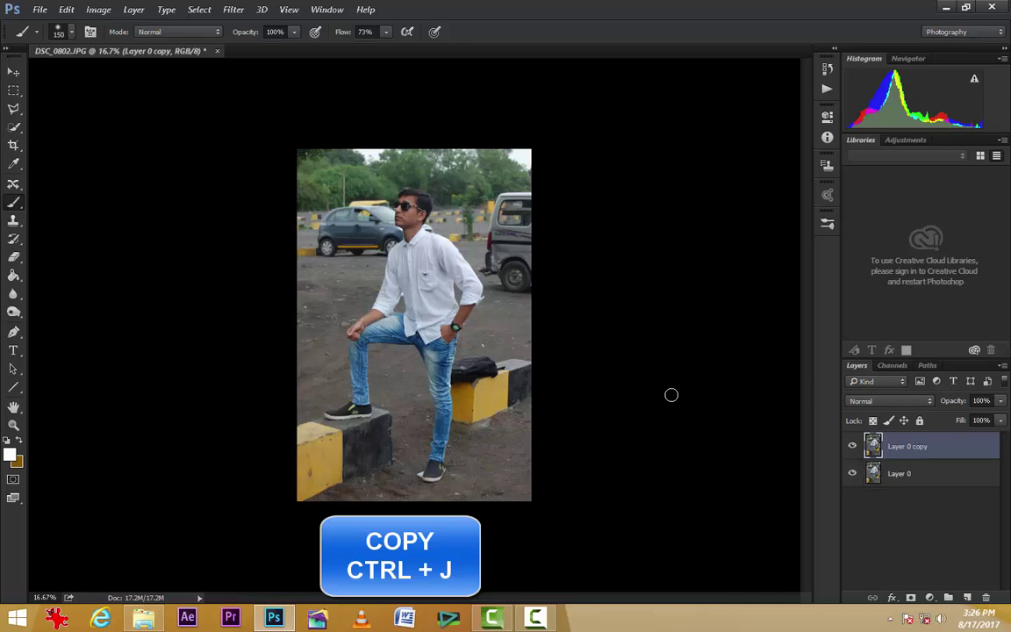
{"action": "key", "text": "ctrl+plus"}
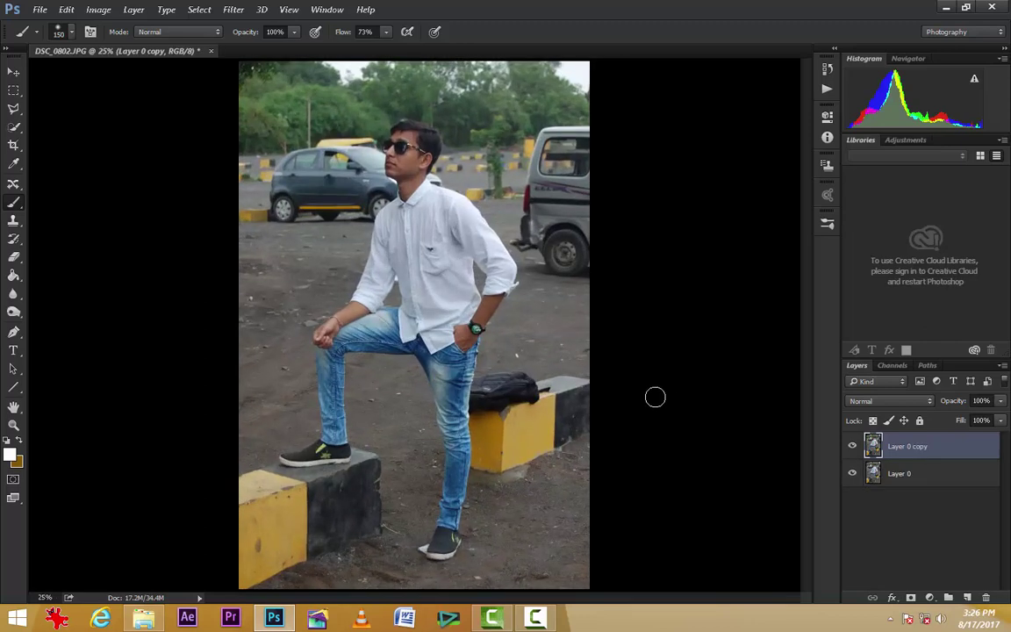
- Start a Black & White adjustment on the copy layer with Reds raised to 279%
{"action": "left_click", "coordinate": [99, 10]}
{"action": "mouse_move", "coordinate": [119, 45]}
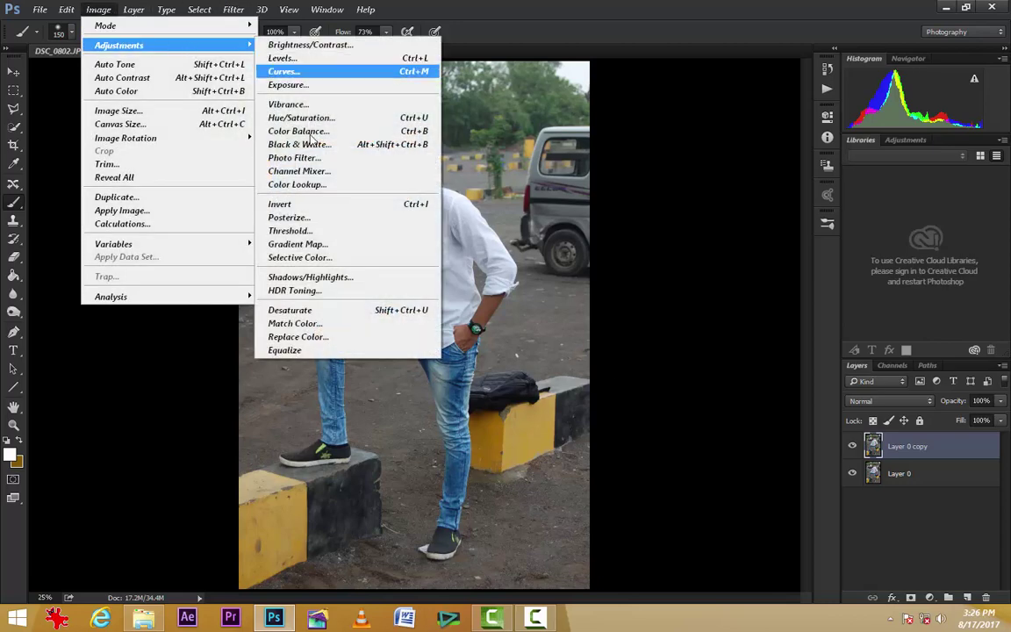
{"action": "left_click", "coordinate": [298, 144]}
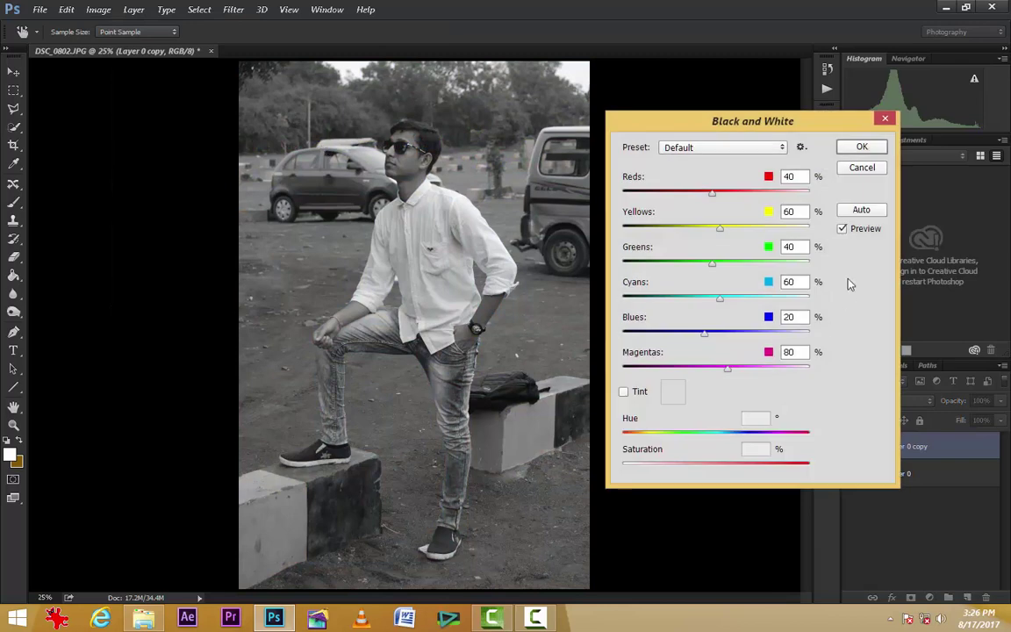
{"action": "left_click_drag", "start_coordinate": [713, 193], "coordinate": [802, 198]}
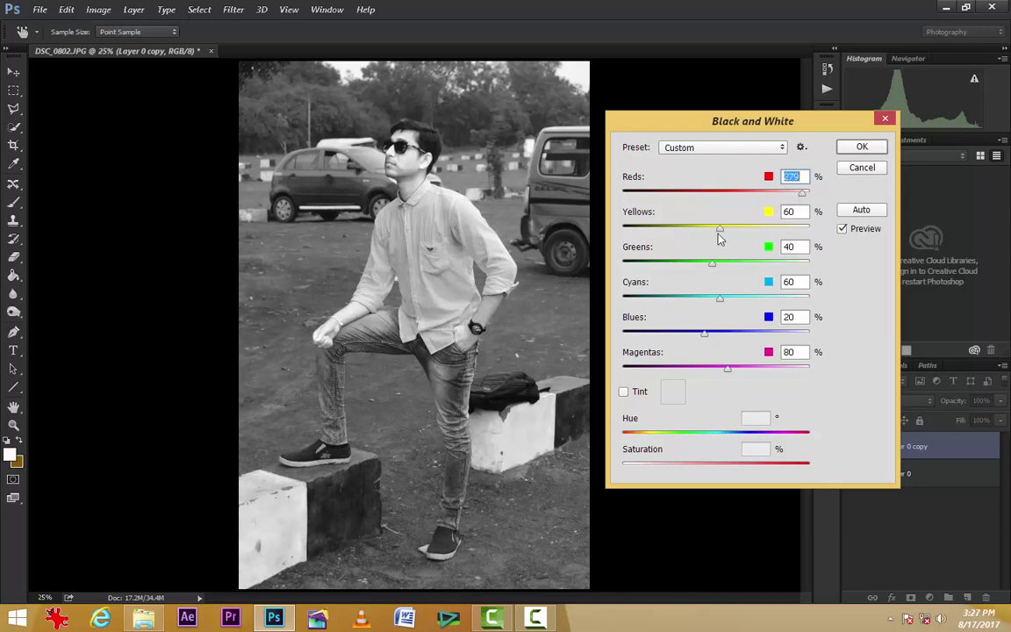
- Raise Yellows to 300%, drop Greens to -200%, and lower Cyans, Blues and Magentas
{"action": "left_click_drag", "start_coordinate": [720, 228], "coordinate": [808, 230]}
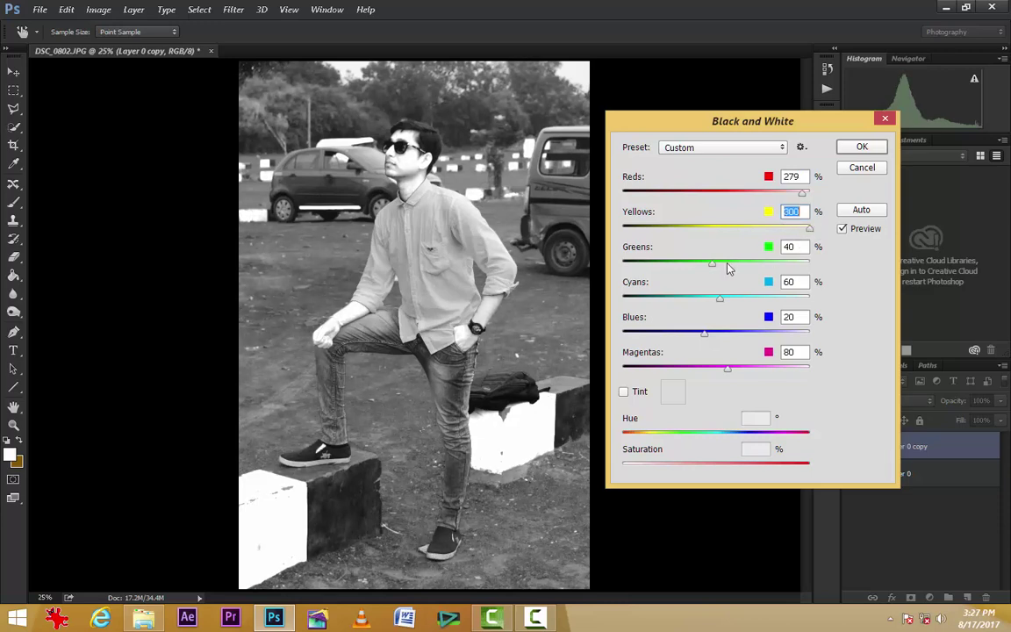
{"action": "left_click_drag", "start_coordinate": [713, 265], "coordinate": [619, 266]}
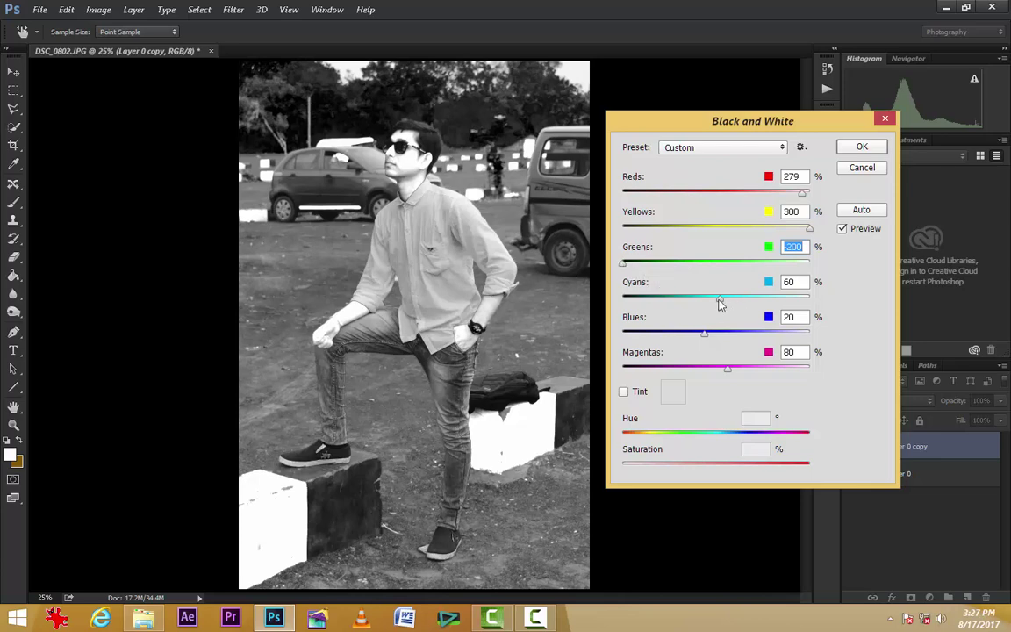
{"action": "mouse_move", "coordinate": [720, 301]}
{"action": "left_mouse_down"}
{"action": "mouse_move", "coordinate": [626, 301]}
{"action": "mouse_move", "coordinate": [671, 300]}
{"action": "mouse_move", "coordinate": [652, 301]}
{"action": "left_mouse_up"}
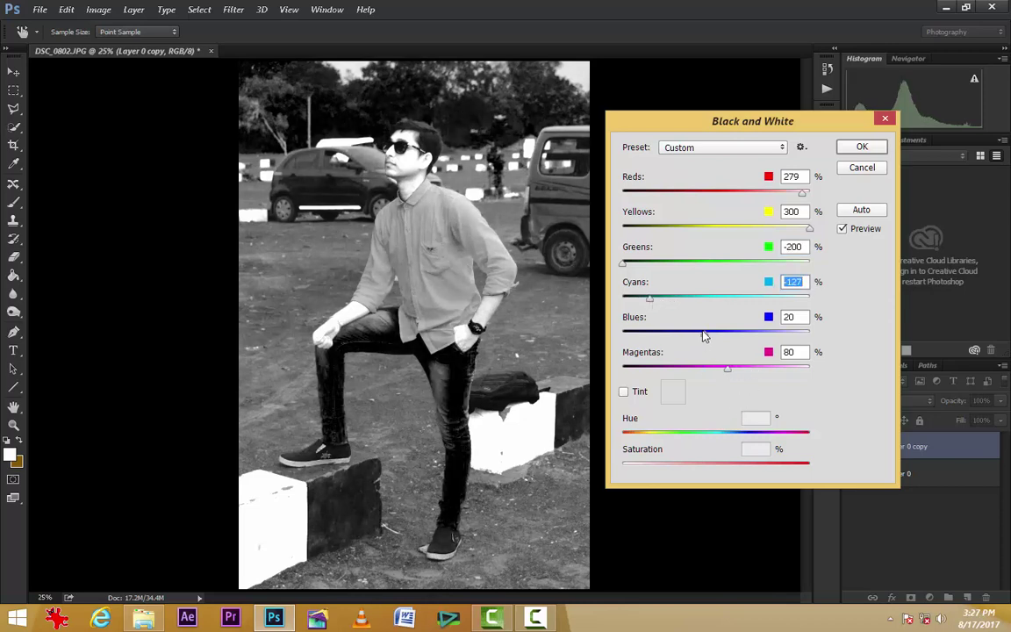
{"action": "left_click_drag", "start_coordinate": [704, 334], "coordinate": [630, 343]}
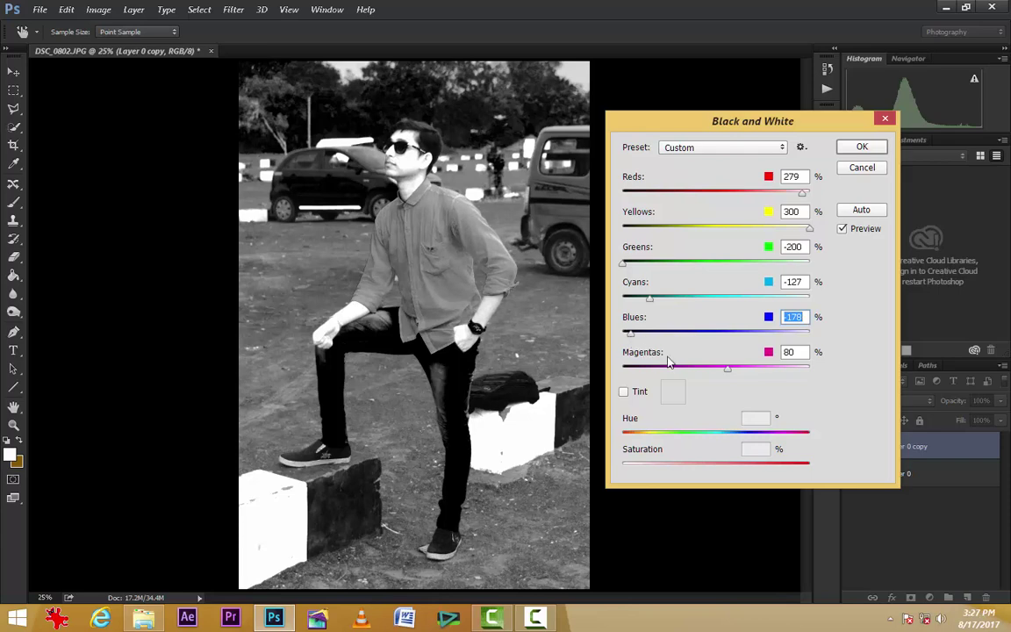
{"action": "mouse_move", "coordinate": [728, 375]}
{"action": "left_mouse_down"}
{"action": "mouse_move", "coordinate": [661, 380]}
{"action": "mouse_move", "coordinate": [627, 370]}
{"action": "mouse_move", "coordinate": [754, 372]}
{"action": "mouse_move", "coordinate": [661, 370]}
{"action": "mouse_move", "coordinate": [707, 374]}
{"action": "left_mouse_up"}
- Push Blues and Cyans to -200% and Magentas up to 300%
{"action": "left_click_drag", "start_coordinate": [631, 335], "coordinate": [664, 336]}
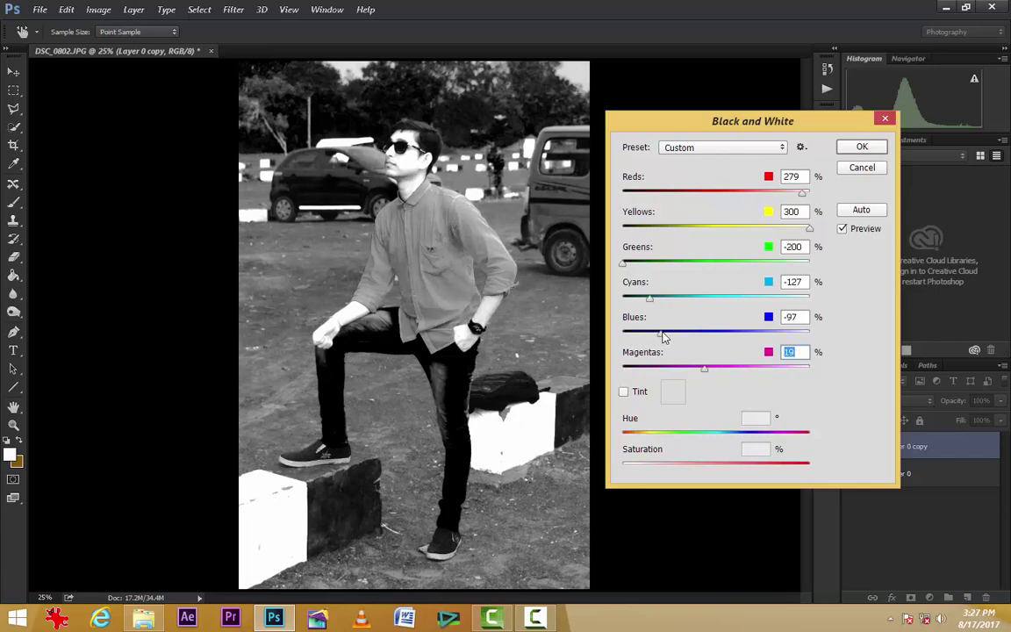
{"action": "left_click", "coordinate": [663, 337]}
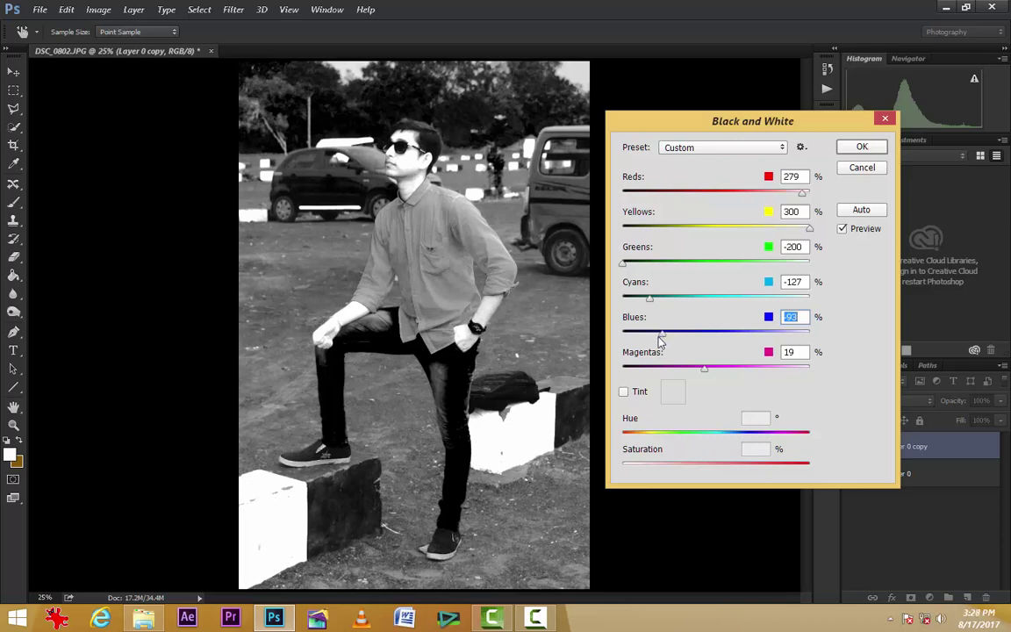
{"action": "left_click_drag", "start_coordinate": [661, 335], "coordinate": [625, 337]}
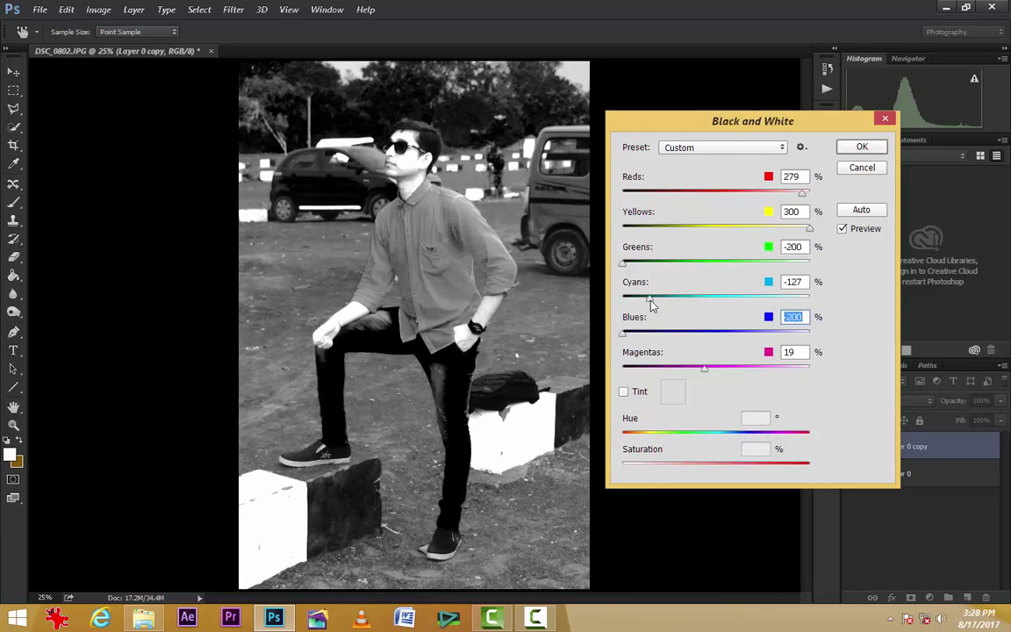
{"action": "left_click_drag", "start_coordinate": [650, 298], "coordinate": [620, 298]}
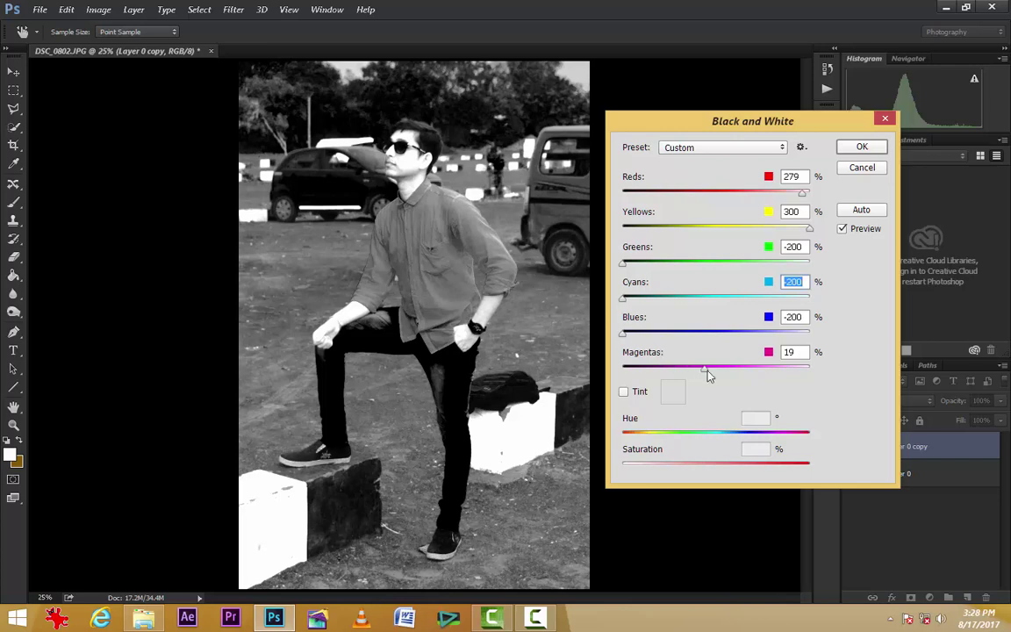
{"action": "left_click_drag", "start_coordinate": [709, 376], "coordinate": [764, 374]}
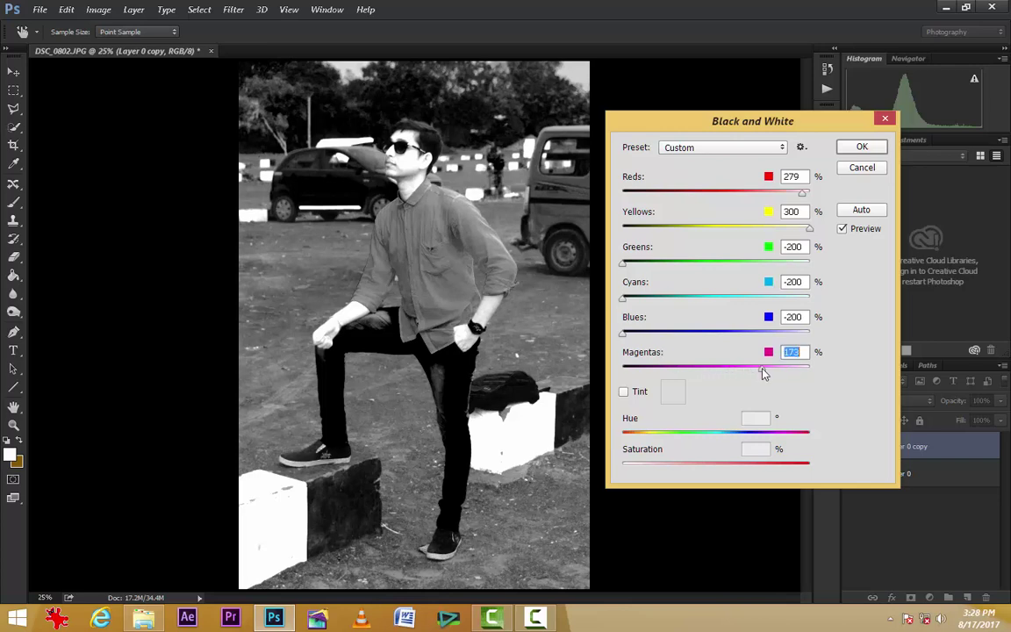
{"action": "left_click_drag", "start_coordinate": [763, 373], "coordinate": [804, 375]}
- Apply the Black & White conversion and set Layer 0 copy's blend mode to Multiply
{"action": "left_click", "coordinate": [861, 147]}
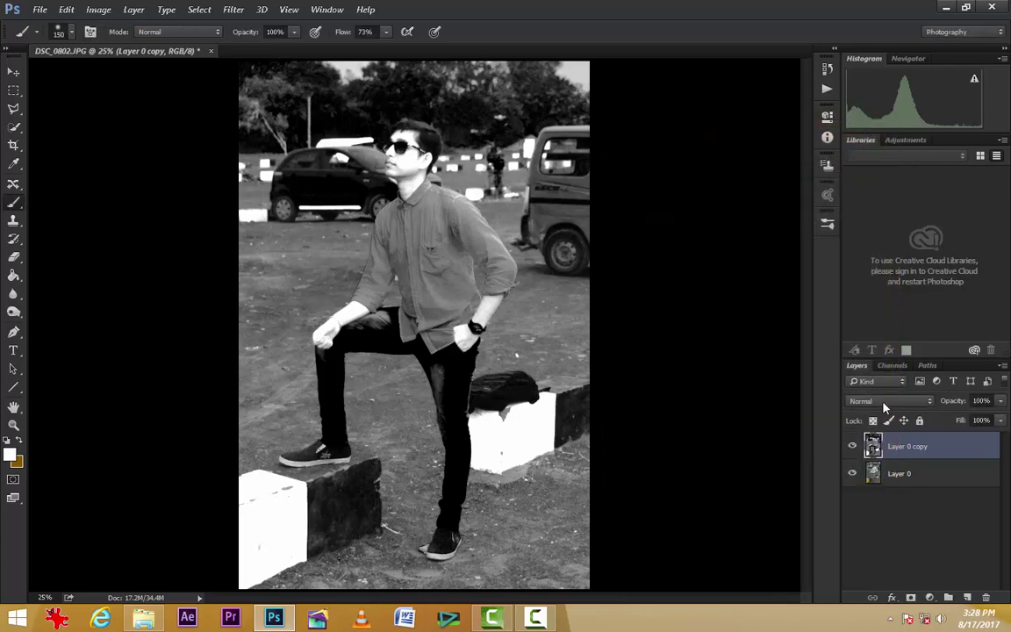
{"action": "left_click", "coordinate": [884, 407]}
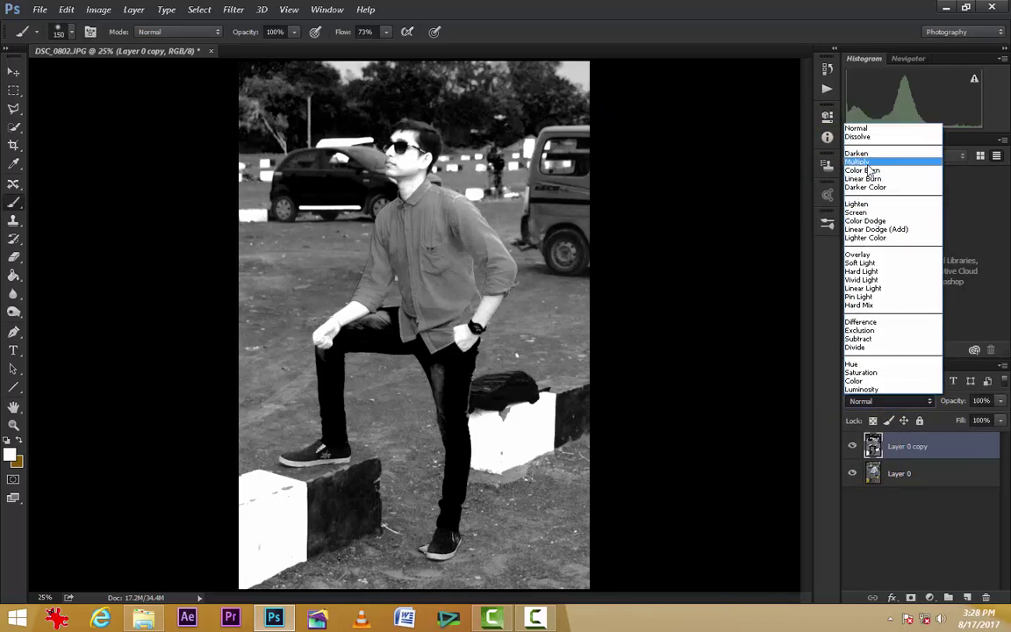
{"action": "left_click", "coordinate": [867, 137]}
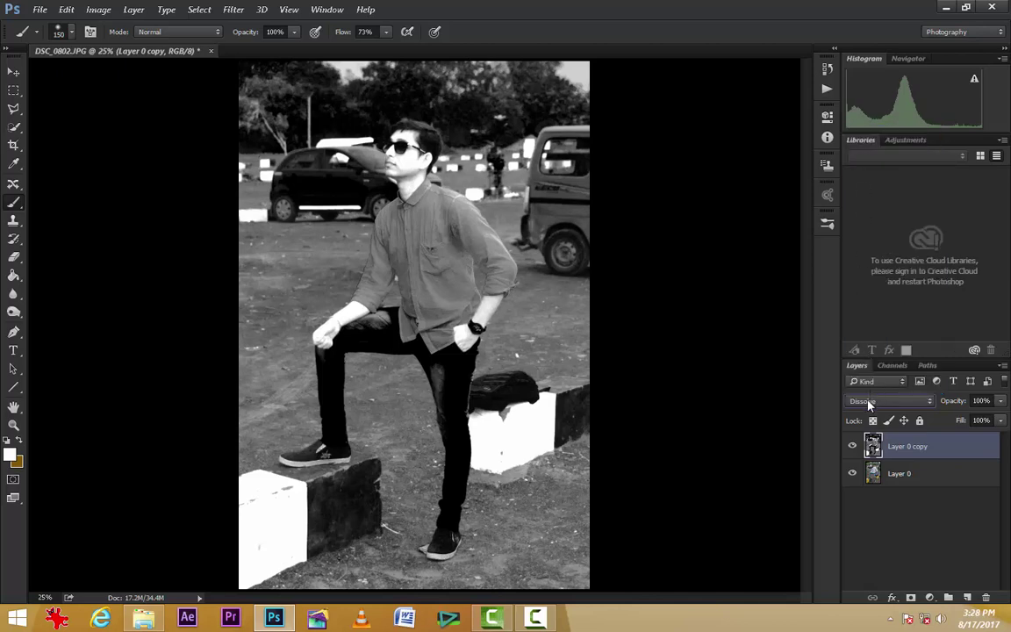
{"action": "scroll", "coordinate": [870, 405], "scroll_direction": "down", "scroll_amount": 1}
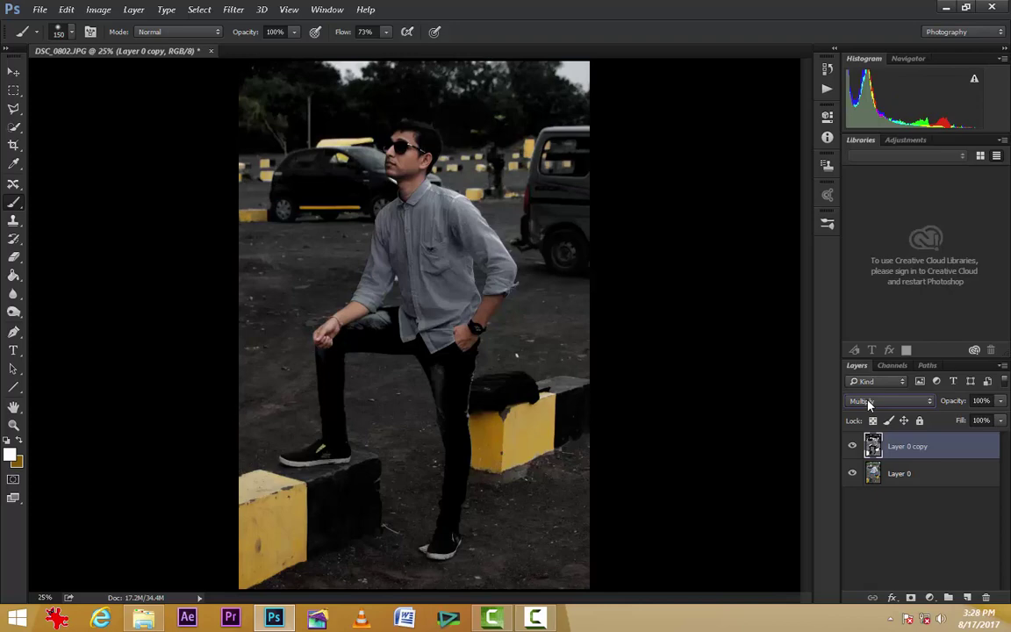
{"action": "key", "text": "Down"}
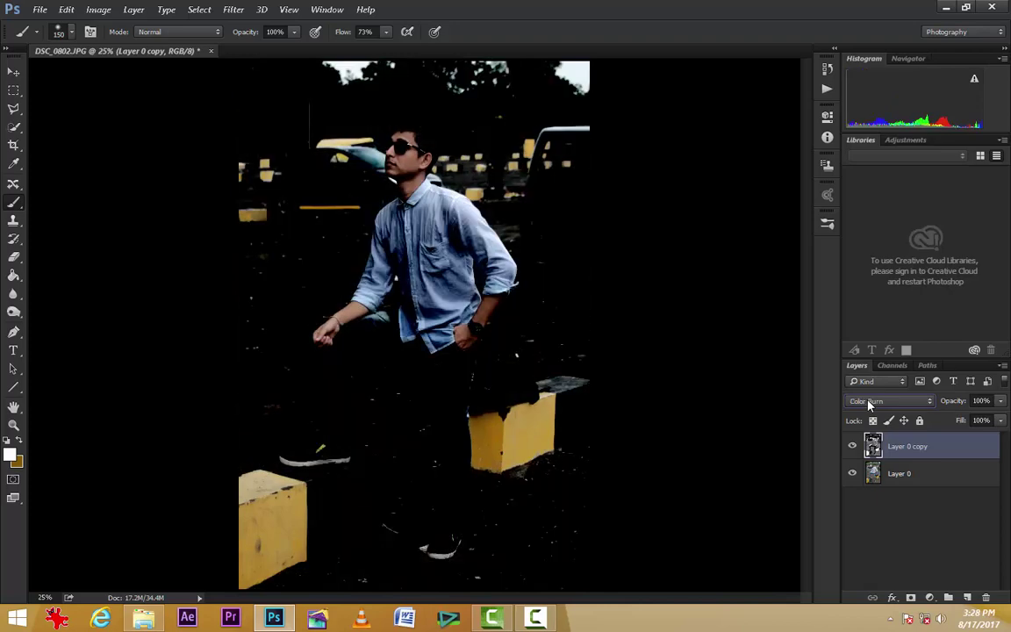
{"action": "key", "text": "Down"}
{"action": "key", "text": "Down"}
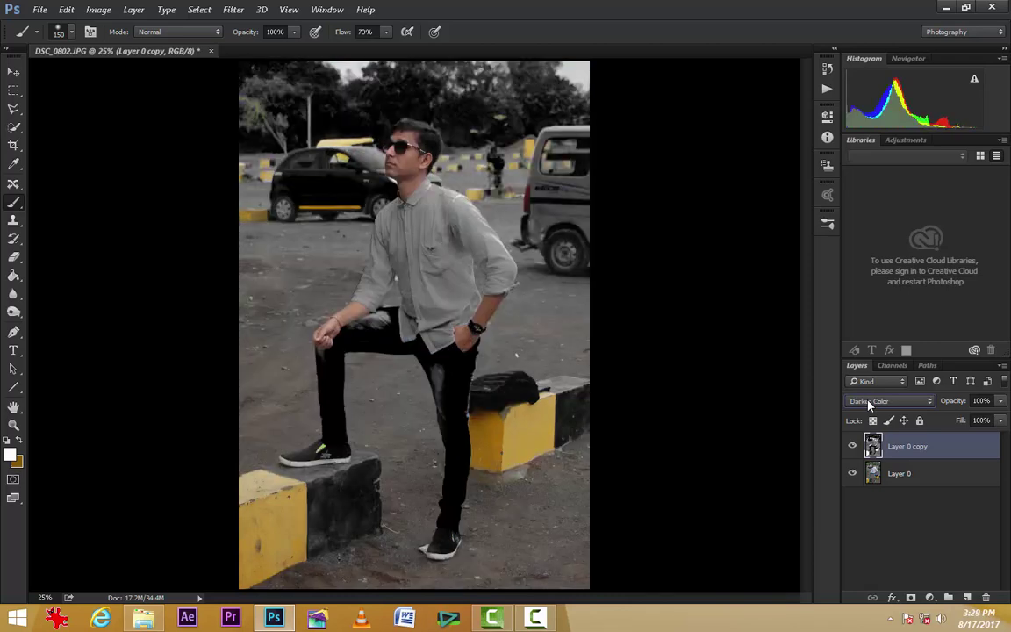
{"action": "key", "text": "Up"}
{"action": "key", "text": "Up"}
{"action": "key", "text": "Up"}
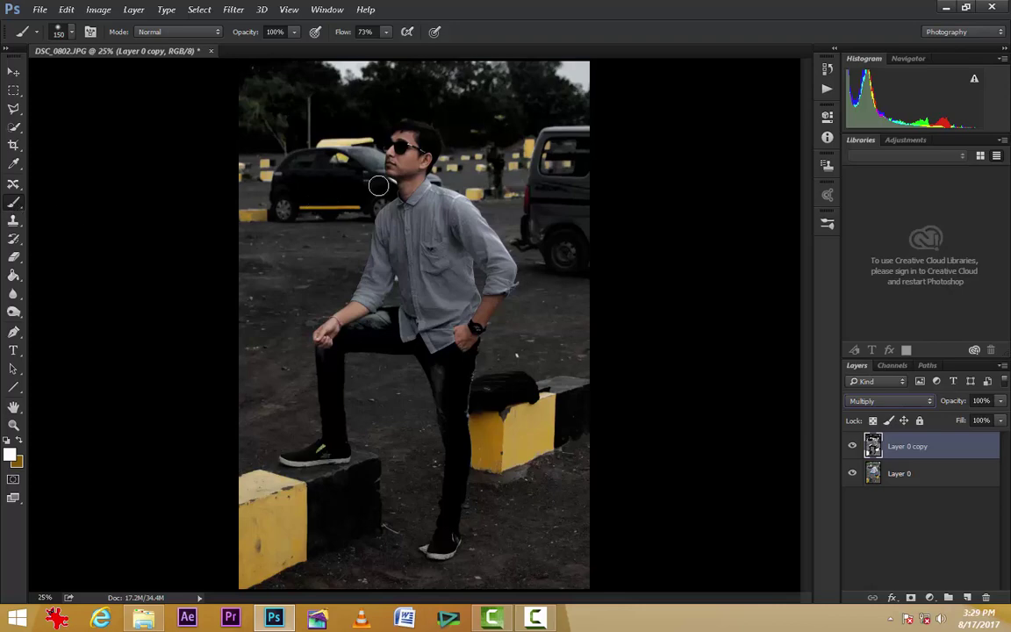
- With a smaller brush, paint natural colour back onto the raised left forearm and fist
{"action": "scroll", "coordinate": [379, 185], "scroll_direction": "up", "scroll_amount": 2}
{"action": "scroll", "coordinate": [377, 181], "scroll_direction": "up", "scroll_amount": 2}
{"action": "scroll", "coordinate": [201, 269], "scroll_direction": "up", "scroll_amount": 2}
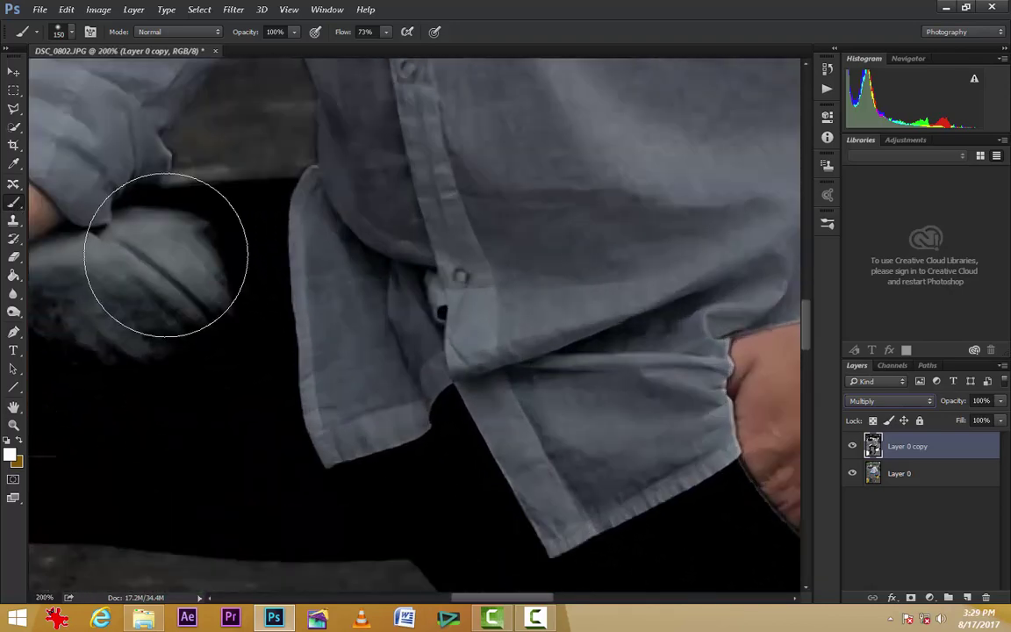
{"action": "left_click_drag", "start_coordinate": [172, 256], "coordinate": [463, 352]}
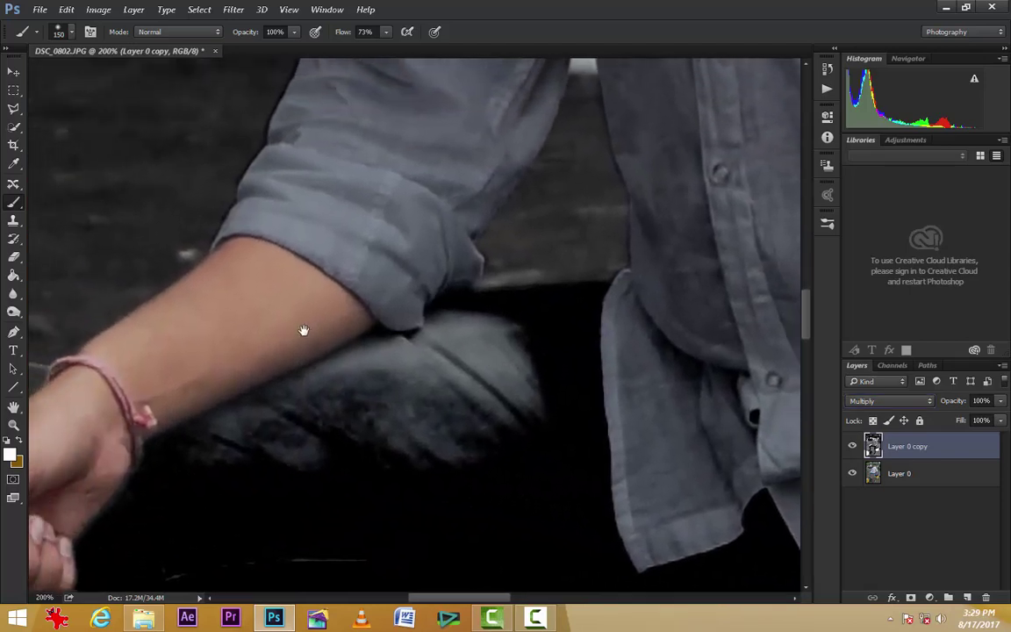
{"action": "key", "text": "bracketleft"}
{"action": "key", "text": "bracketleft"}
{"action": "key", "text": "bracketleft"}
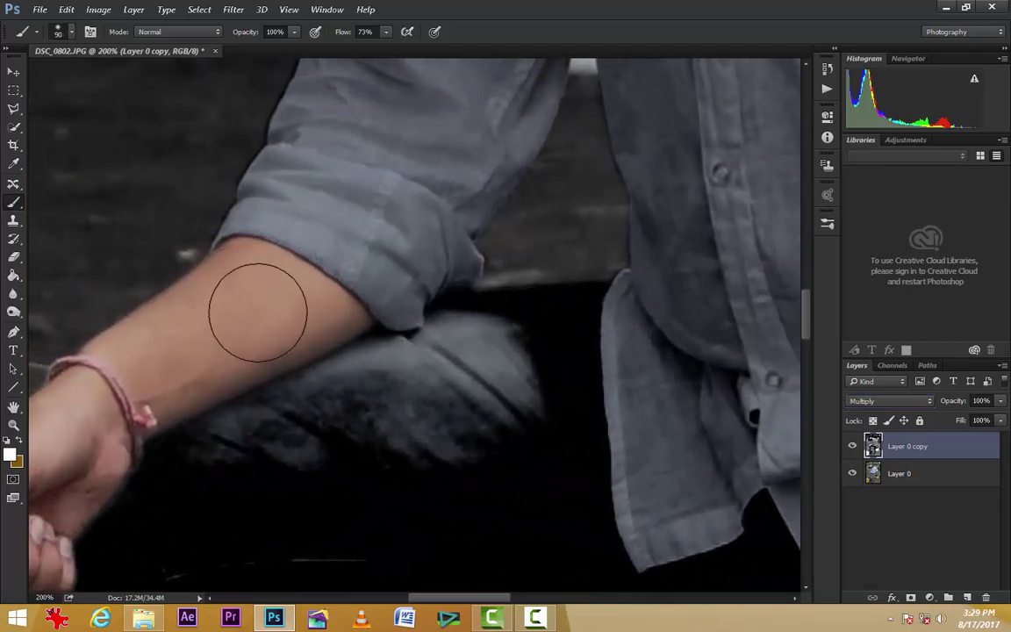
{"action": "key", "text": "bracketleft"}
{"action": "key", "text": "bracketleft"}
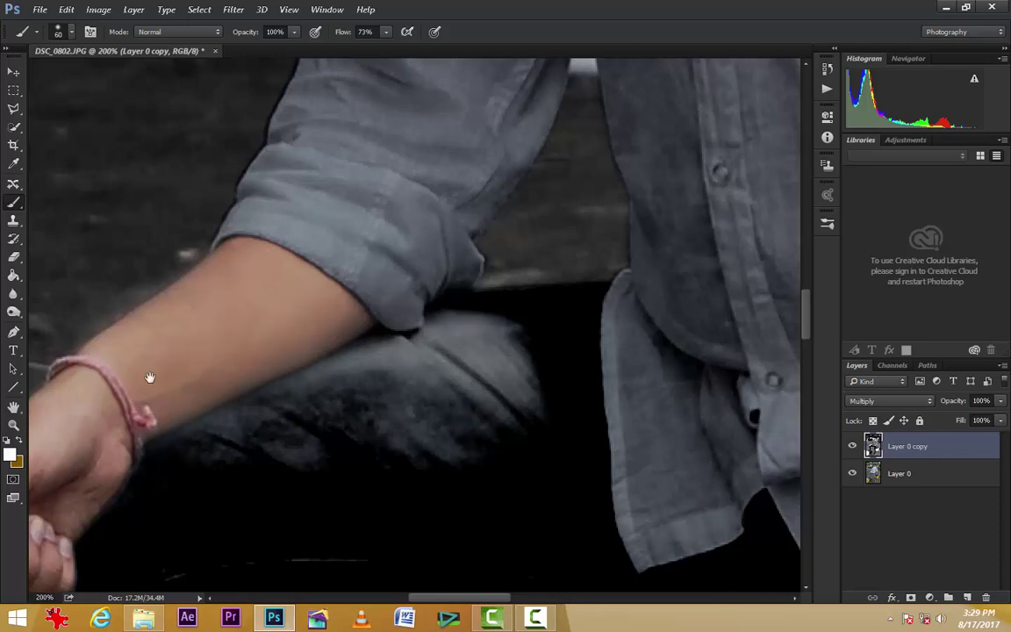
{"action": "left_click_drag", "start_coordinate": [150, 377], "coordinate": [279, 285]}
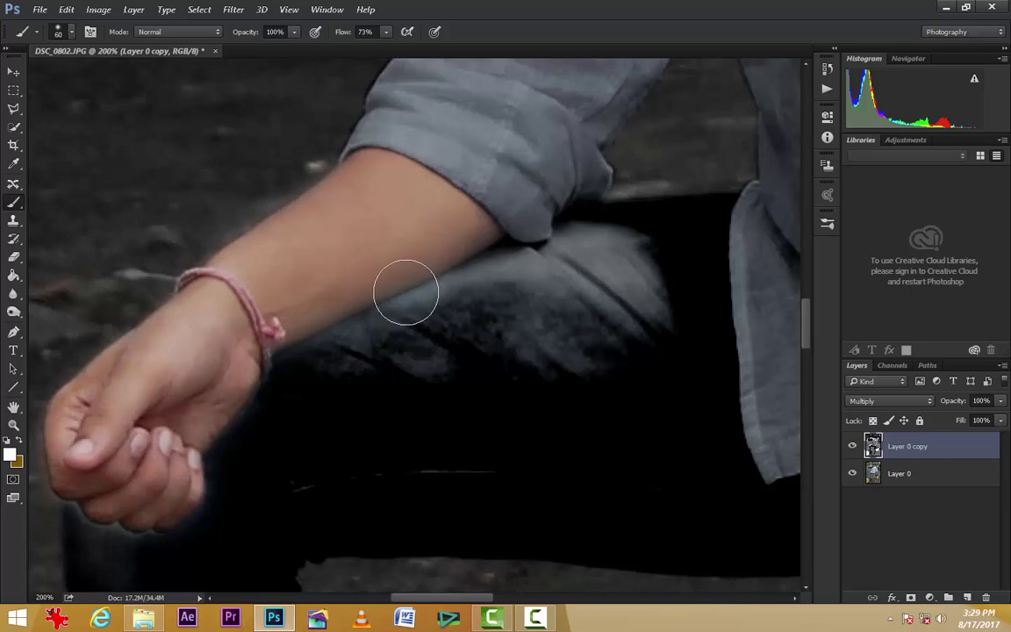
{"action": "scroll", "coordinate": [405, 293], "scroll_direction": "down", "scroll_amount": 2}
- Paint skin colour back onto the right forearm and hand down to the watch
{"action": "scroll", "coordinate": [406, 293], "scroll_direction": "down", "scroll_amount": 1}
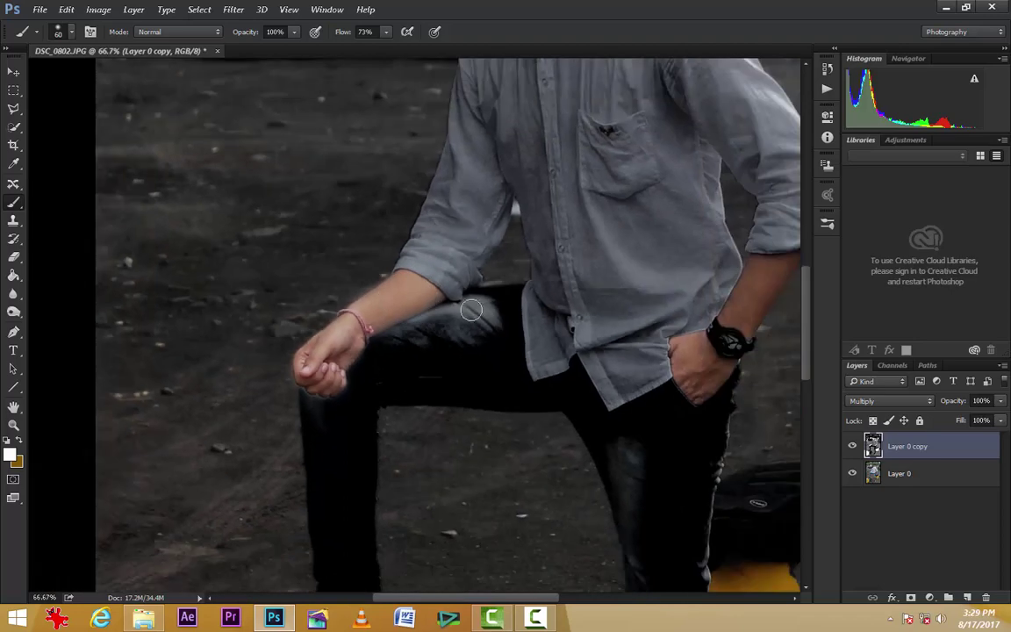
{"action": "left_click_drag", "start_coordinate": [710, 305], "coordinate": [502, 306]}
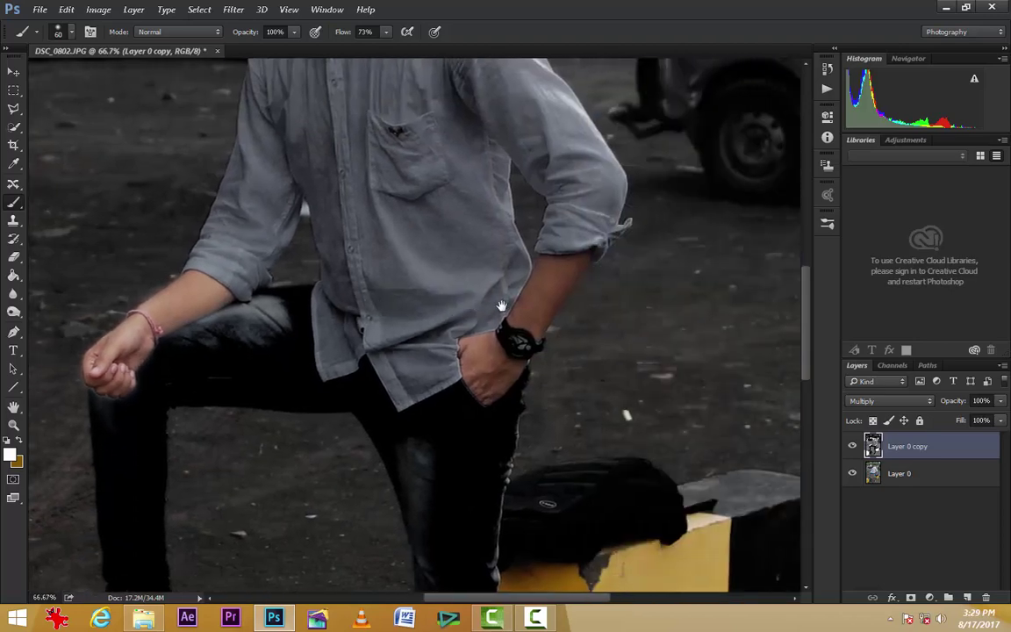
{"action": "scroll", "coordinate": [502, 306], "scroll_direction": "up", "scroll_amount": 1}
{"action": "scroll", "coordinate": [501, 301], "scroll_direction": "up", "scroll_amount": 1}
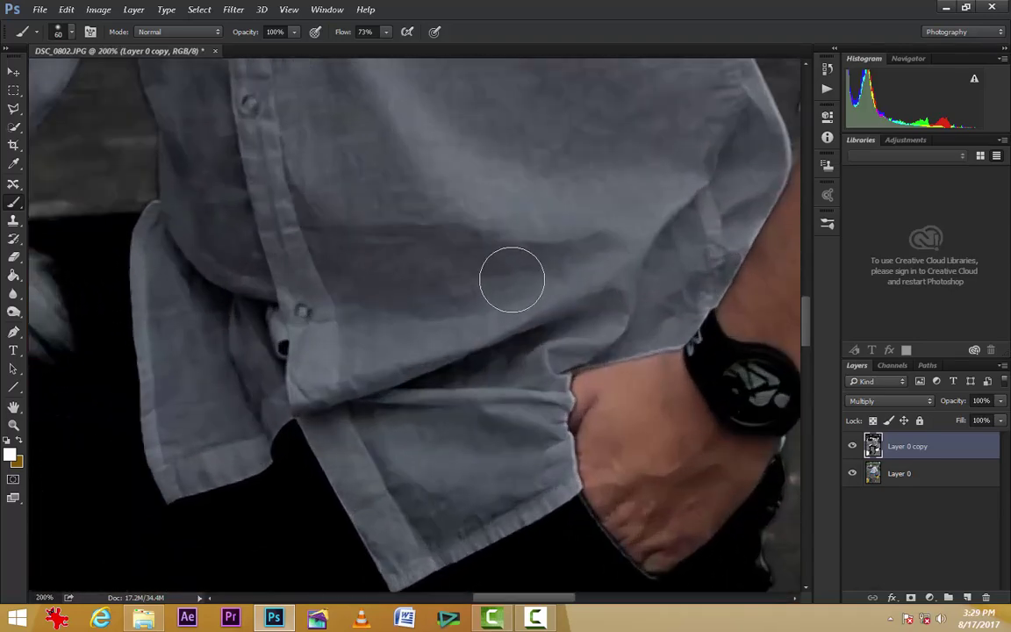
{"action": "left_click_drag", "start_coordinate": [513, 278], "coordinate": [271, 304]}
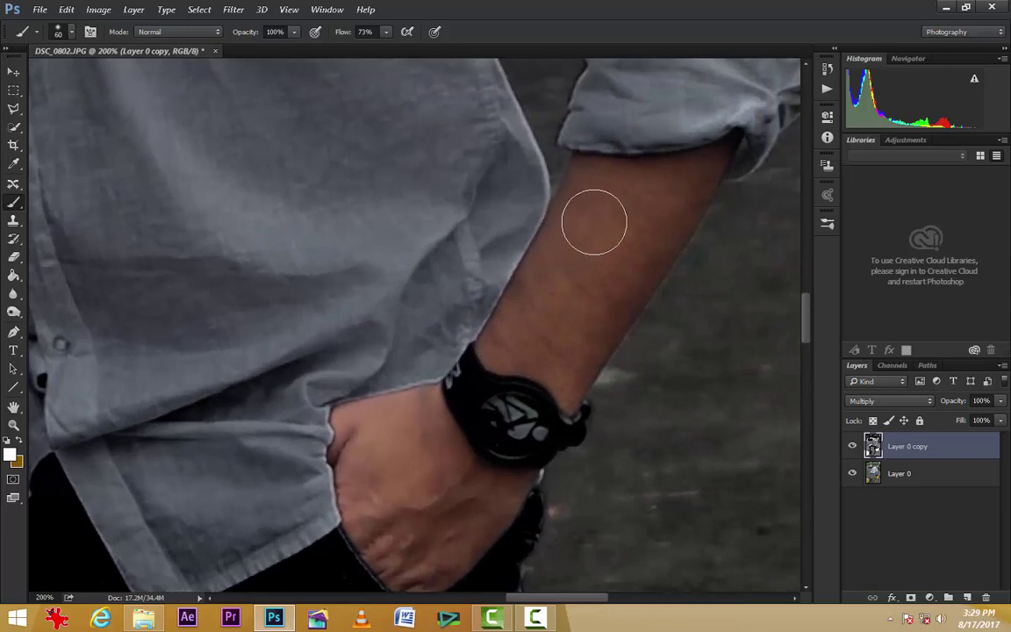
{"action": "mouse_move", "coordinate": [596, 190]}
{"action": "left_mouse_down"}
{"action": "mouse_move", "coordinate": [596, 232]}
{"action": "mouse_move", "coordinate": [643, 253]}
{"action": "mouse_move", "coordinate": [656, 206]}
{"action": "mouse_move", "coordinate": [673, 198]}
{"action": "mouse_move", "coordinate": [562, 366]}
{"action": "mouse_move", "coordinate": [567, 347]}
{"action": "mouse_move", "coordinate": [513, 388]}
{"action": "mouse_move", "coordinate": [481, 366]}
{"action": "mouse_move", "coordinate": [467, 412]}
{"action": "mouse_move", "coordinate": [450, 424]}
{"action": "mouse_move", "coordinate": [490, 428]}
{"action": "mouse_move", "coordinate": [557, 355]}
{"action": "mouse_move", "coordinate": [616, 219]}
{"action": "mouse_move", "coordinate": [604, 187]}
{"action": "mouse_move", "coordinate": [524, 313]}
{"action": "mouse_move", "coordinate": [605, 272]}
{"action": "mouse_move", "coordinate": [658, 185]}
{"action": "mouse_move", "coordinate": [688, 171]}
{"action": "mouse_move", "coordinate": [625, 240]}
{"action": "mouse_move", "coordinate": [610, 288]}
{"action": "mouse_move", "coordinate": [475, 378]}
{"action": "mouse_move", "coordinate": [487, 478]}
{"action": "mouse_move", "coordinate": [458, 517]}
{"action": "mouse_move", "coordinate": [430, 528]}
{"action": "mouse_move", "coordinate": [427, 514]}
{"action": "left_mouse_up"}
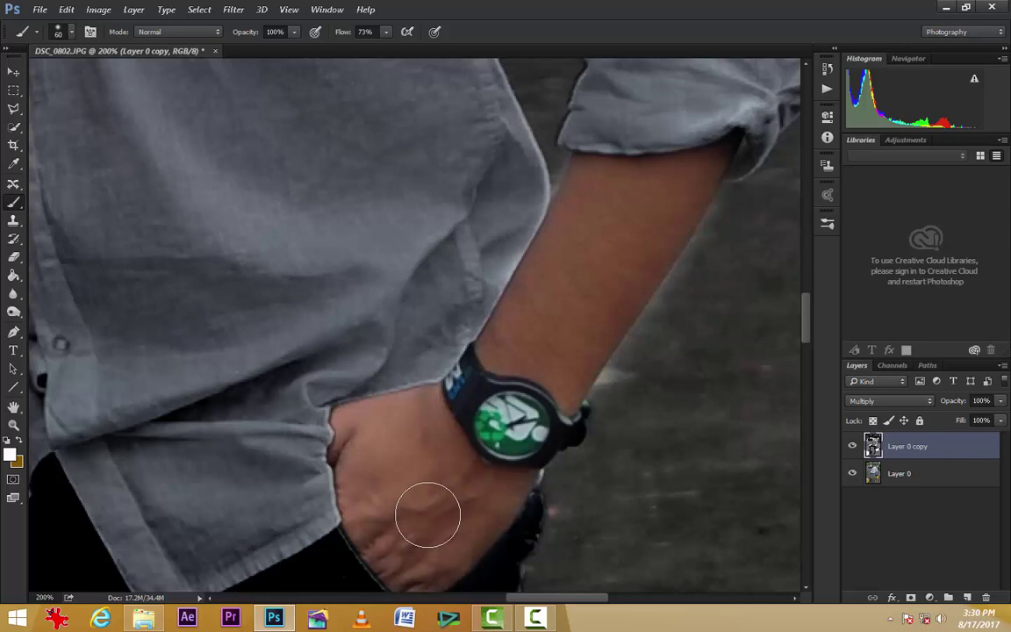
{"action": "mouse_move", "coordinate": [427, 514]}
{"action": "left_mouse_down"}
{"action": "mouse_move", "coordinate": [436, 493]}
{"action": "mouse_move", "coordinate": [407, 530]}
{"action": "mouse_move", "coordinate": [450, 465]}
{"action": "mouse_move", "coordinate": [451, 428]}
{"action": "mouse_move", "coordinate": [380, 436]}
{"action": "mouse_move", "coordinate": [366, 422]}
{"action": "mouse_move", "coordinate": [366, 481]}
{"action": "mouse_move", "coordinate": [482, 463]}
{"action": "mouse_move", "coordinate": [387, 517]}
{"action": "mouse_move", "coordinate": [425, 554]}
{"action": "left_mouse_up"}
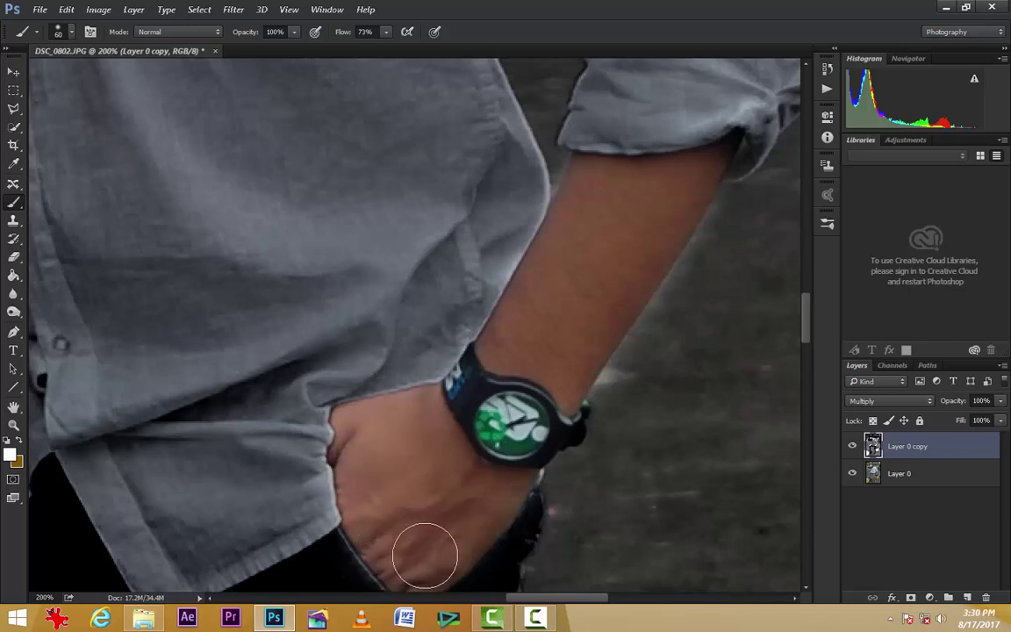
- Restore colour on the pocketed hand and wrist above the watch, undoing a stray pocket stroke
{"action": "scroll", "coordinate": [461, 474], "scroll_direction": "down", "scroll_amount": 2}
{"action": "scroll", "coordinate": [452, 404], "scroll_direction": "down", "scroll_amount": 3}
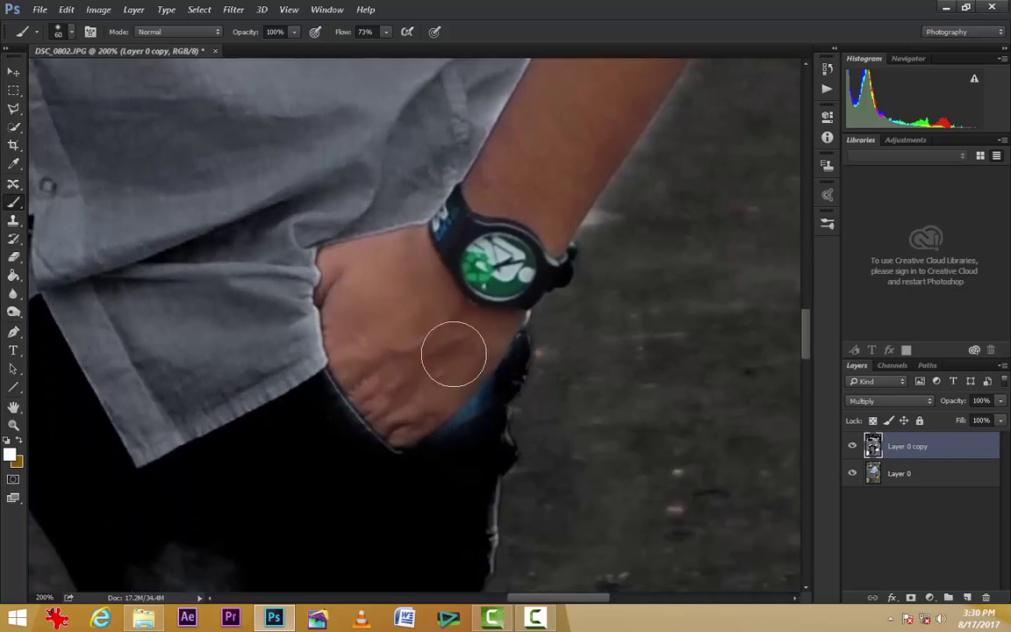
{"action": "mouse_move", "coordinate": [453, 354]}
{"action": "left_mouse_down"}
{"action": "mouse_move", "coordinate": [418, 389]}
{"action": "mouse_move", "coordinate": [508, 244]}
{"action": "left_mouse_up"}
{"action": "key", "text": "ctrl+z"}
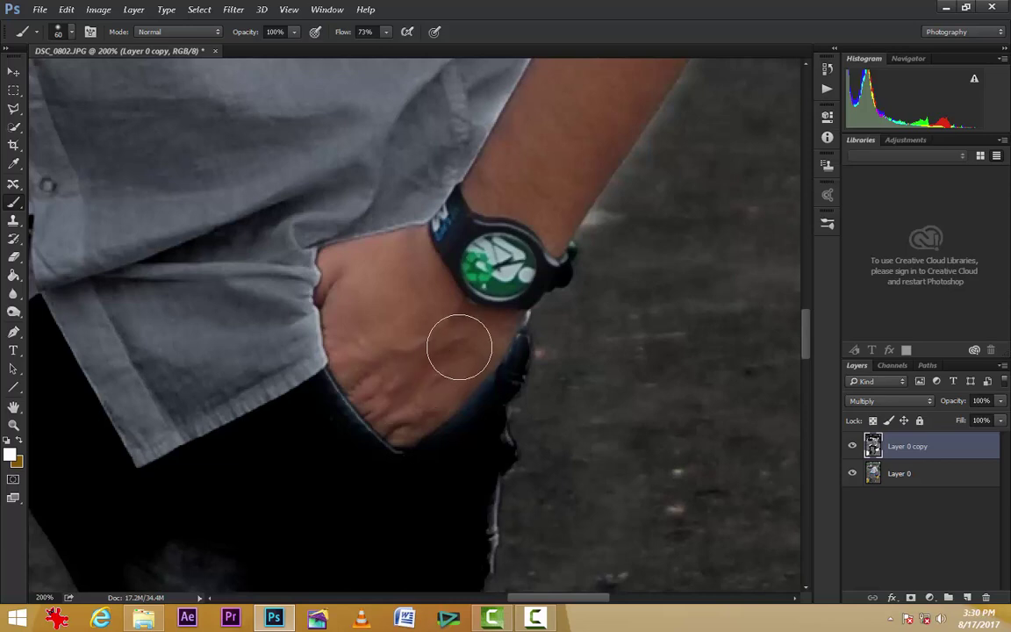
{"action": "left_click_drag", "start_coordinate": [429, 180], "coordinate": [441, 207]}
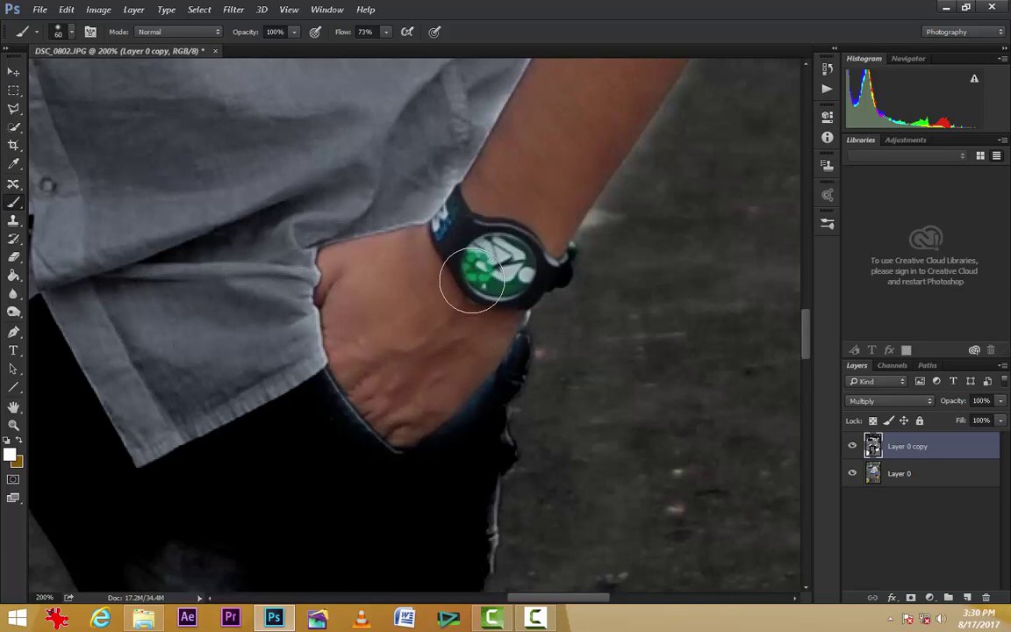
{"action": "scroll", "coordinate": [472, 278], "scroll_direction": "down", "scroll_amount": 2}
{"action": "scroll", "coordinate": [472, 279], "scroll_direction": "down", "scroll_amount": 1}
- Zoom in on the head and paint natural skin colour back onto the neck
{"action": "scroll", "coordinate": [472, 278], "scroll_direction": "down", "scroll_amount": 1}
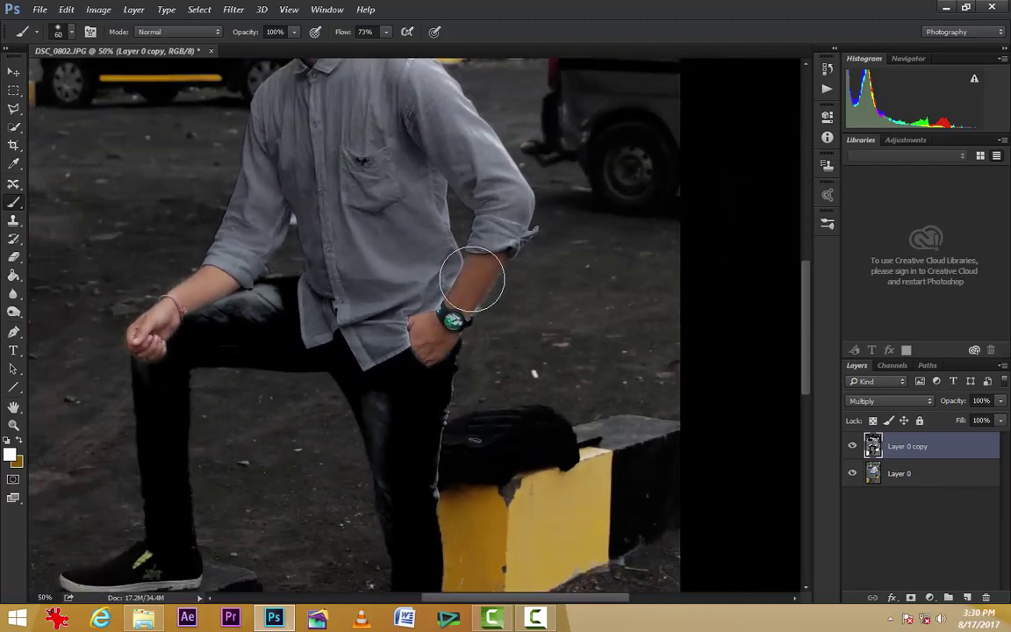
{"action": "scroll", "coordinate": [473, 279], "scroll_direction": "down", "scroll_amount": 1}
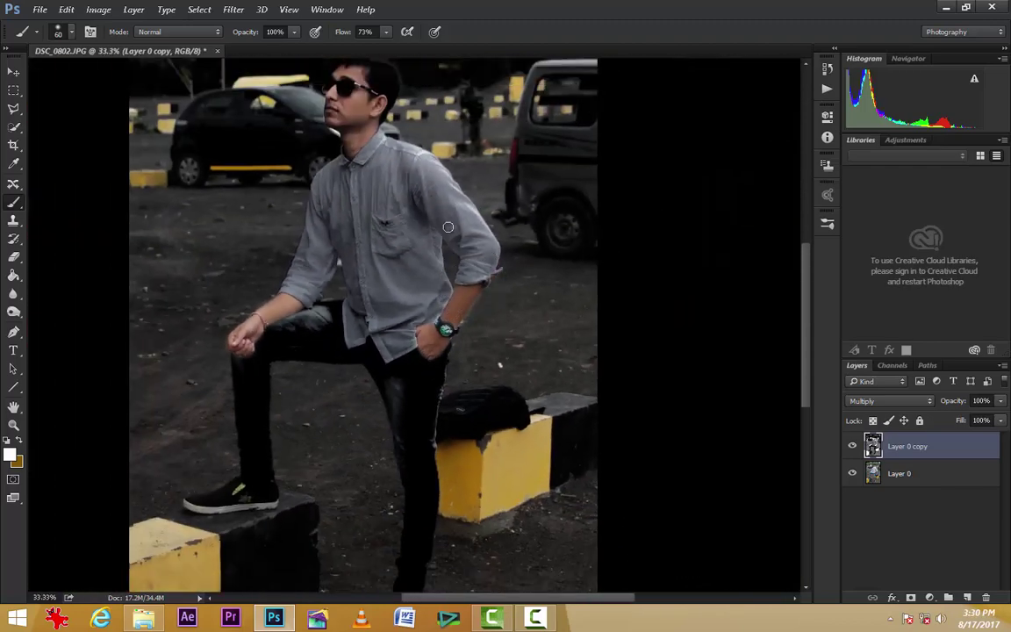
{"action": "scroll", "coordinate": [355, 111], "scroll_direction": "up", "scroll_amount": 1}
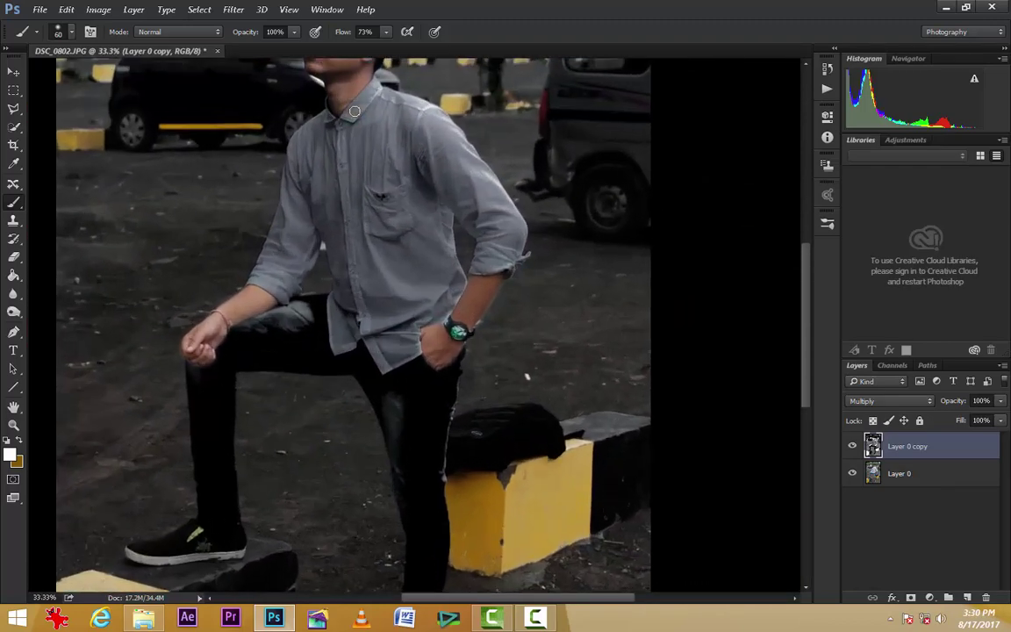
{"action": "scroll", "coordinate": [354, 111], "scroll_direction": "up", "scroll_amount": 1}
{"action": "scroll", "coordinate": [355, 111], "scroll_direction": "up", "scroll_amount": 1}
{"action": "scroll", "coordinate": [355, 111], "scroll_direction": "up", "scroll_amount": 1}
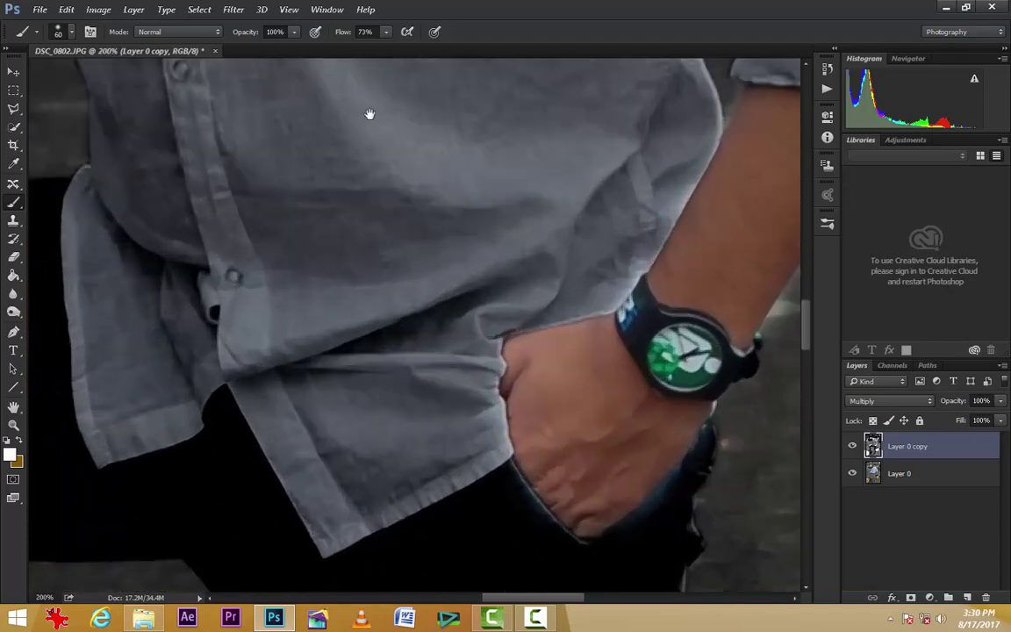
{"action": "left_click_drag", "start_coordinate": [368, 114], "coordinate": [379, 498]}
{"action": "left_click_drag", "start_coordinate": [360, 184], "coordinate": [356, 266]}
{"action": "mouse_move", "coordinate": [386, 88]}
{"action": "left_mouse_down"}
{"action": "mouse_move", "coordinate": [396, 352]}
{"action": "mouse_move", "coordinate": [518, 548]}
{"action": "left_mouse_up"}
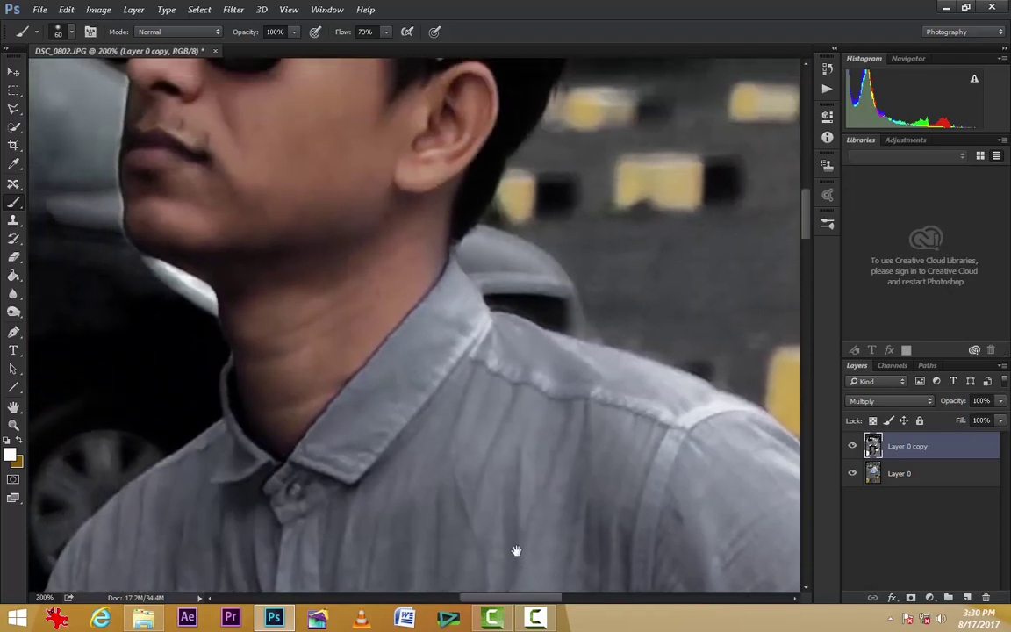
{"action": "left_click_drag", "start_coordinate": [429, 132], "coordinate": [428, 346]}
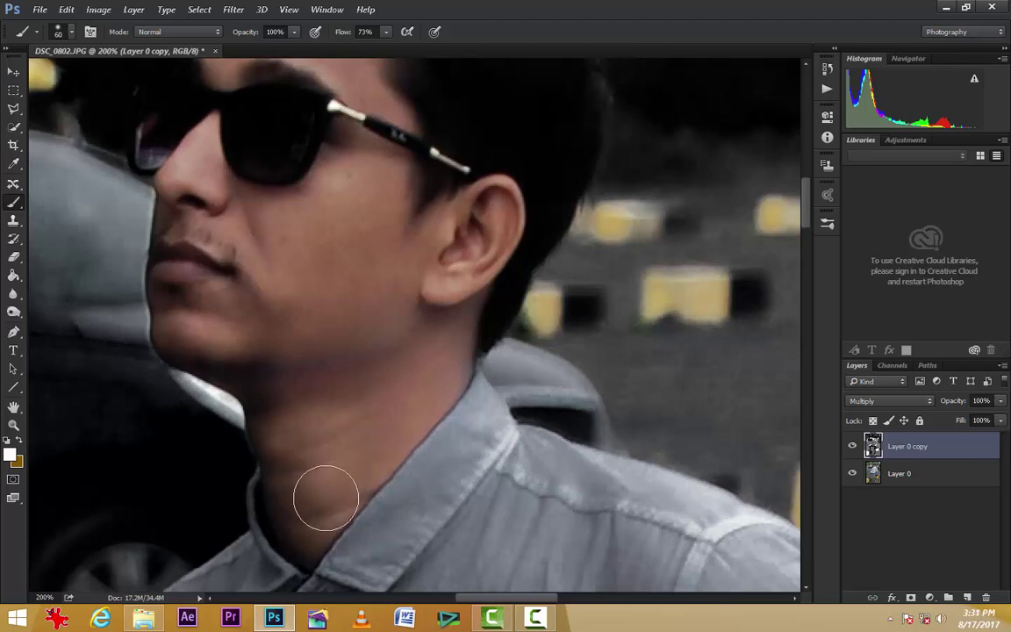
{"action": "mouse_move", "coordinate": [325, 499]}
{"action": "left_mouse_down"}
{"action": "mouse_move", "coordinate": [309, 517]}
{"action": "mouse_move", "coordinate": [289, 469]}
{"action": "mouse_move", "coordinate": [302, 529]}
{"action": "mouse_move", "coordinate": [293, 395]}
{"action": "mouse_move", "coordinate": [276, 380]}
{"action": "left_mouse_up"}
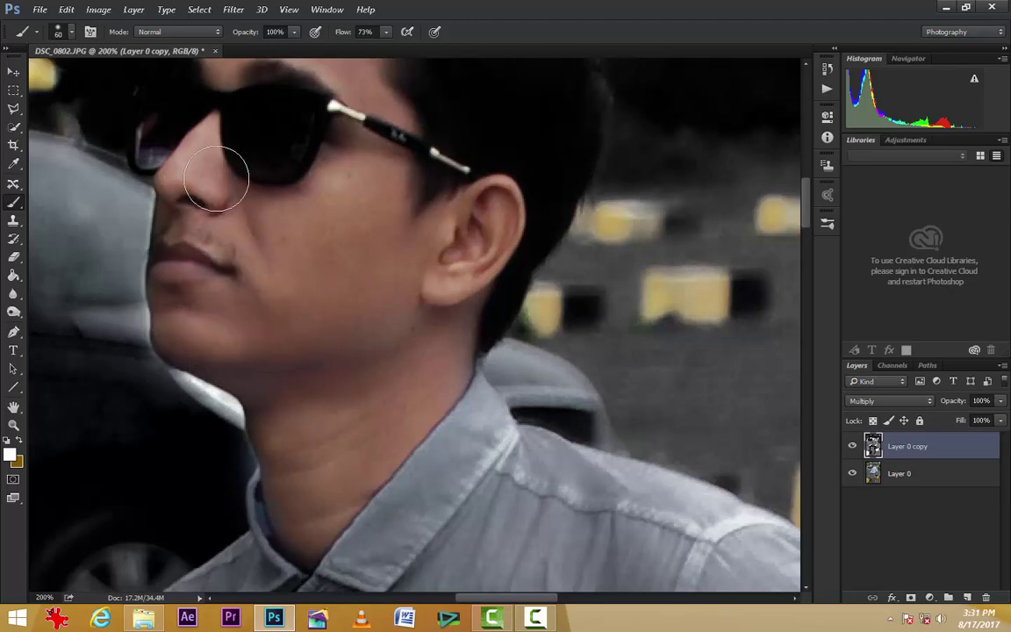
- Brush colour onto the face, ear and sunglasses lens, undo one stroke, and zoom out
{"action": "mouse_move", "coordinate": [222, 173]}
{"action": "left_mouse_down"}
{"action": "mouse_move", "coordinate": [253, 140]}
{"action": "mouse_move", "coordinate": [305, 139]}
{"action": "left_mouse_up"}
{"action": "mouse_move", "coordinate": [347, 174]}
{"action": "left_mouse_down"}
{"action": "mouse_move", "coordinate": [253, 142]}
{"action": "mouse_move", "coordinate": [266, 154]}
{"action": "left_mouse_up"}
{"action": "left_click_drag", "start_coordinate": [352, 227], "coordinate": [415, 397]}
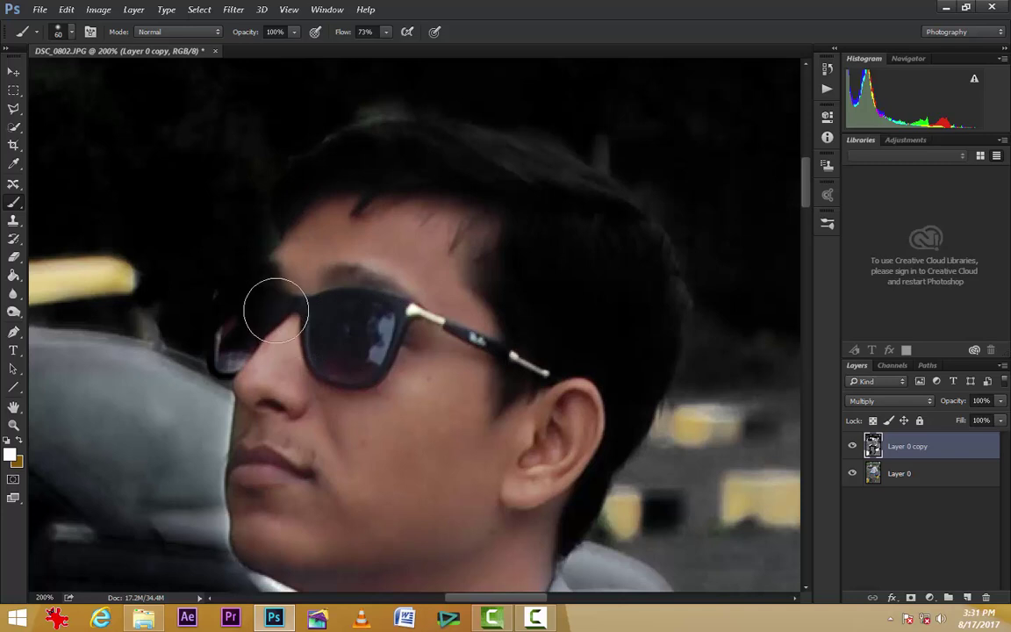
{"action": "left_click_drag", "start_coordinate": [253, 305], "coordinate": [241, 339]}
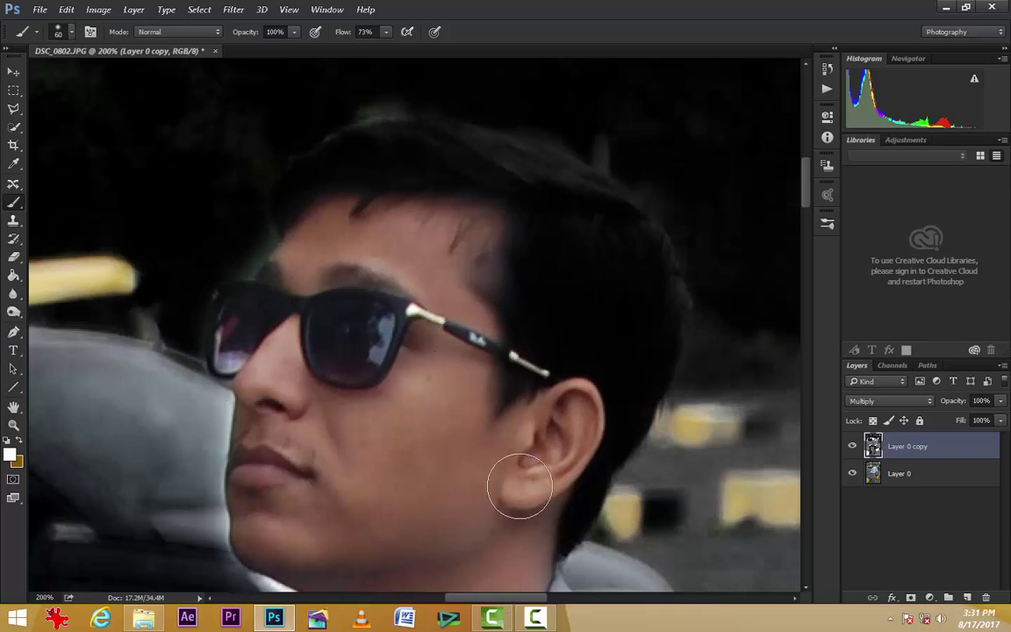
{"action": "key", "text": "ctrl+z"}
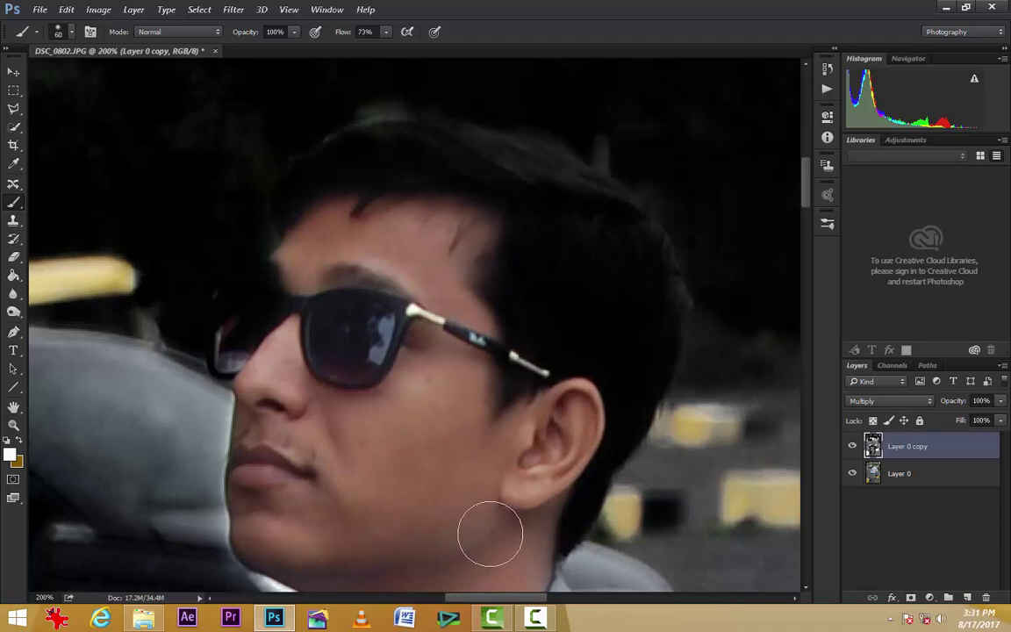
{"action": "key", "text": "ctrl+minus"}
{"action": "key", "text": "ctrl+minus"}
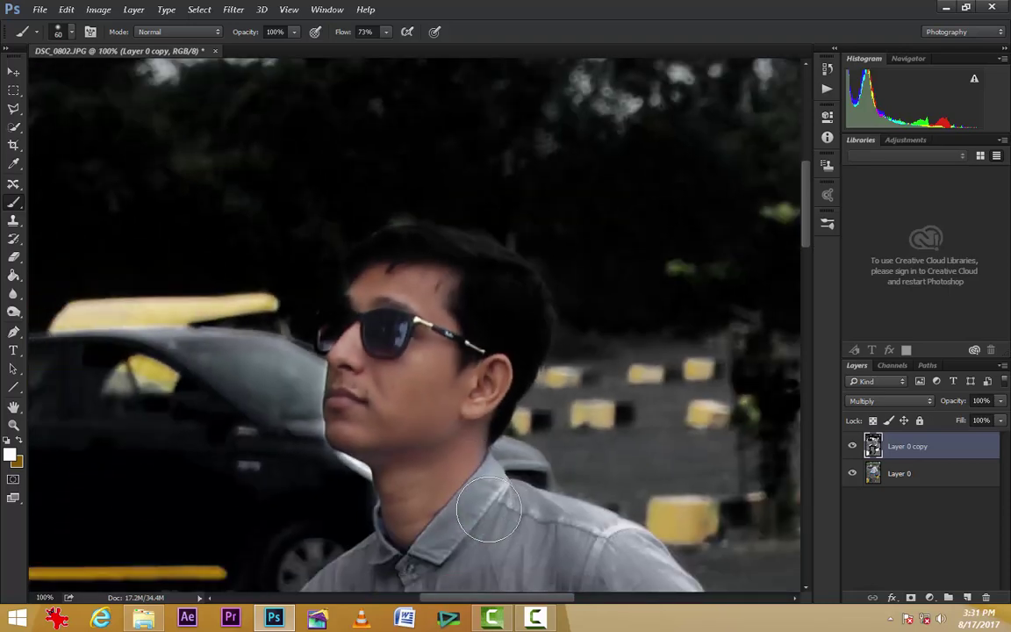
{"action": "key", "text": "ctrl+minus"}
{"action": "key", "text": "ctrl+minus"}
{"action": "key", "text": "ctrl+minus"}
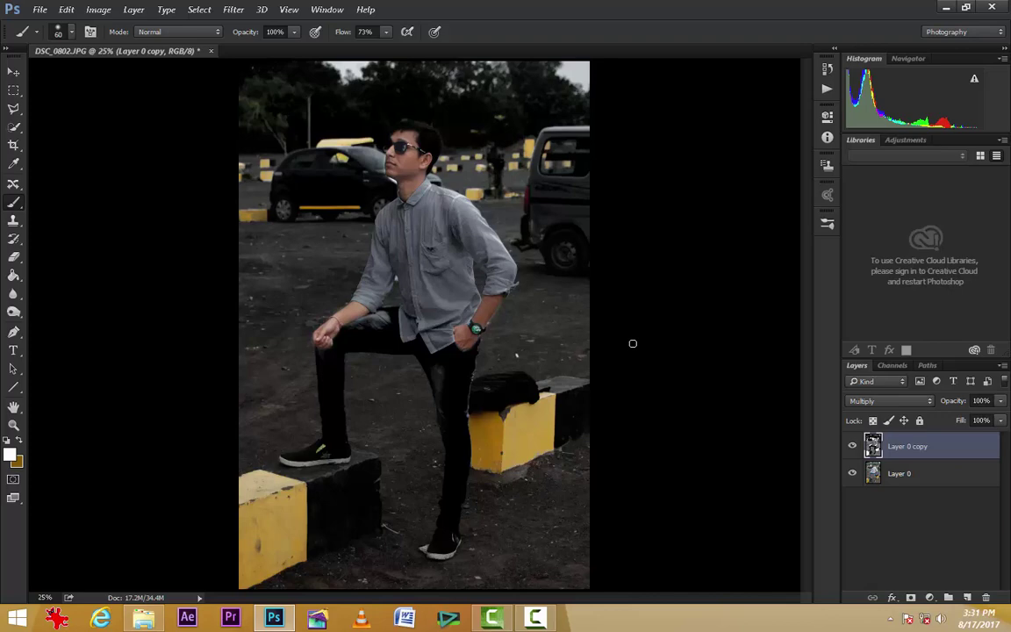
{"action": "left_click", "coordinate": [865, 401]}
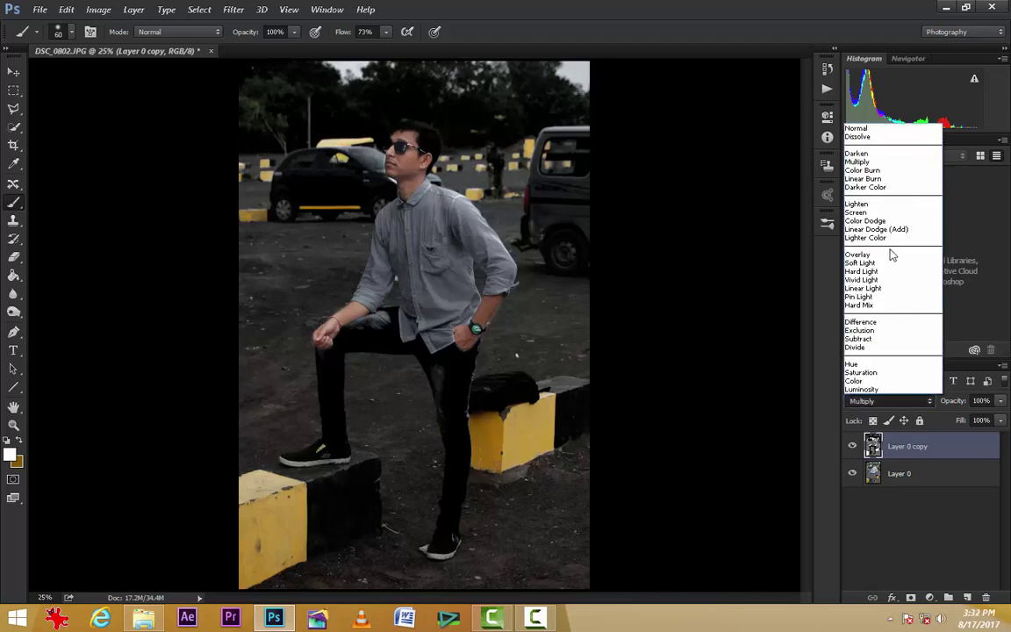
{"action": "left_click", "coordinate": [886, 171]}
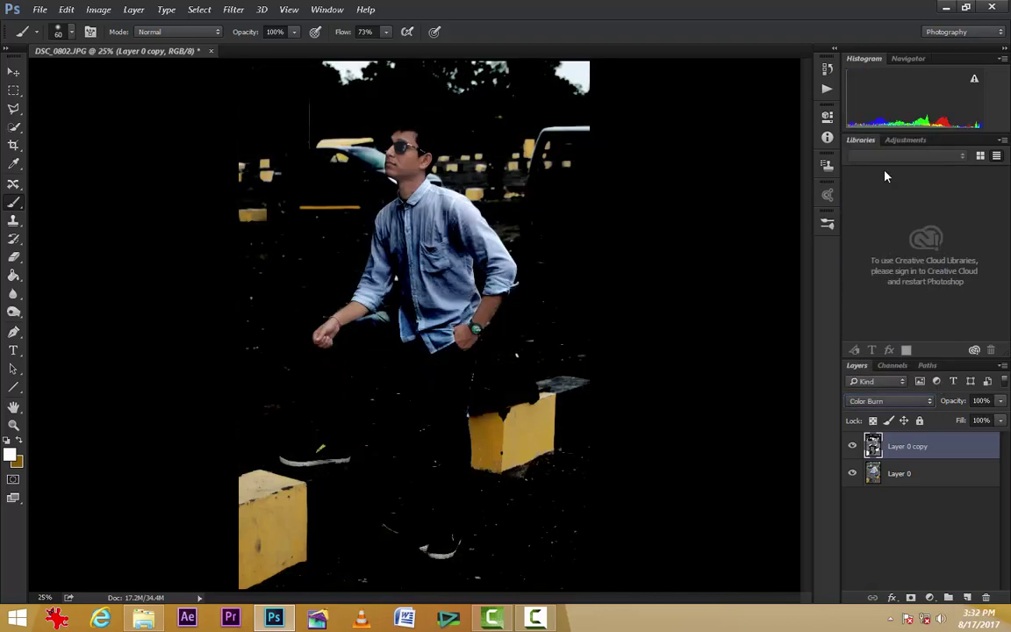
{"action": "left_click", "coordinate": [882, 400]}
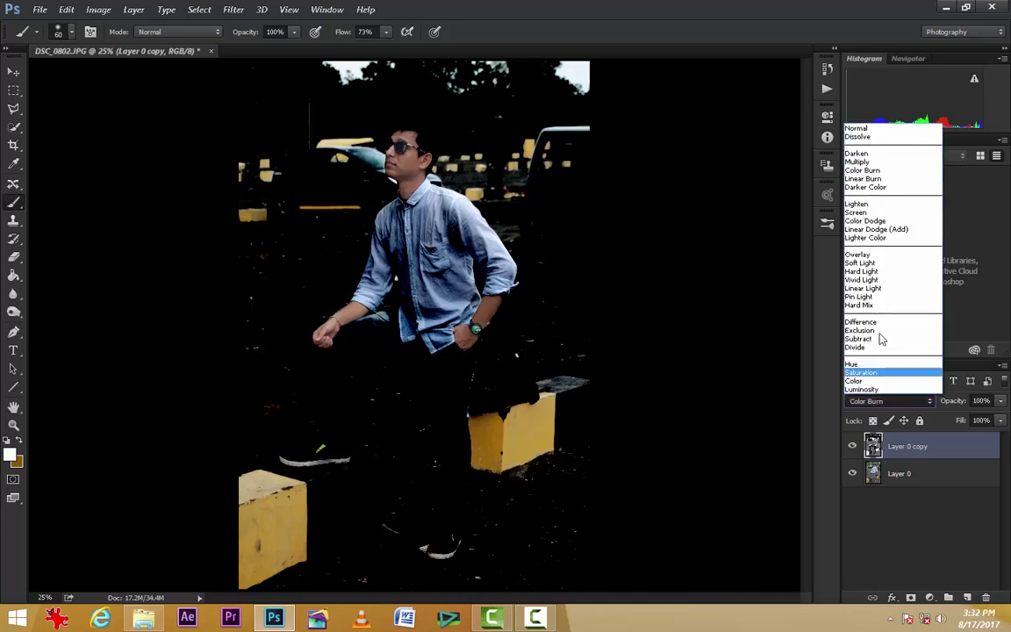
{"action": "left_click", "coordinate": [878, 180]}
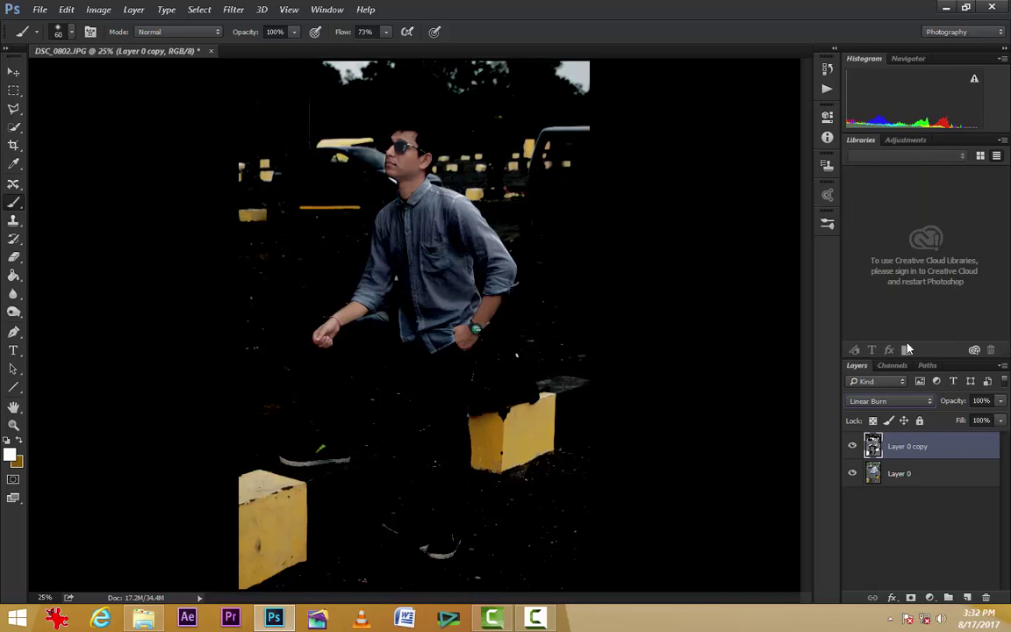
{"action": "key", "text": "Down"}
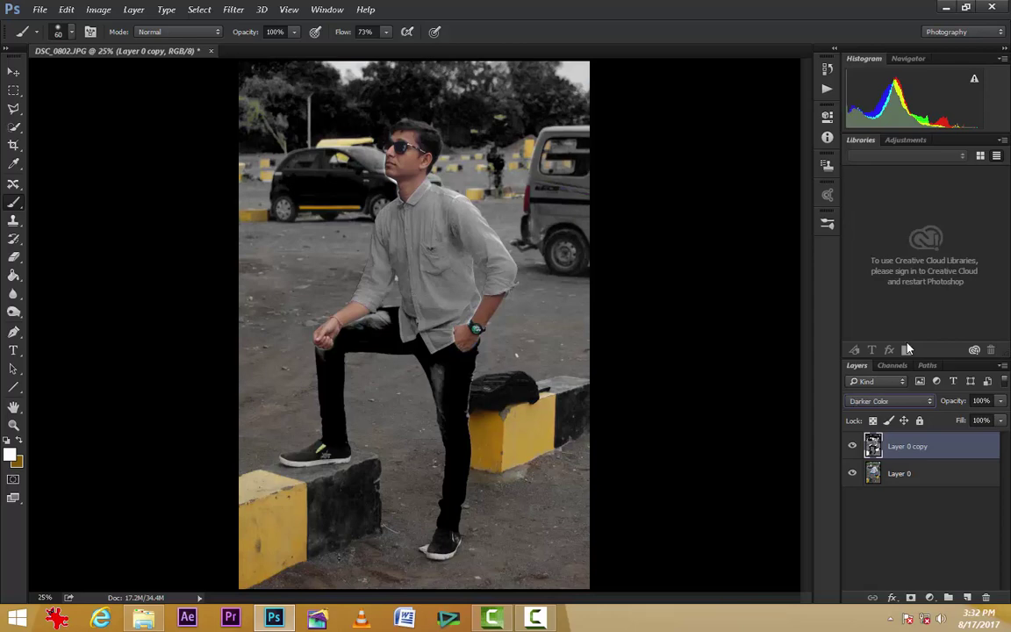
{"action": "key", "text": "Up"}
{"action": "key", "text": "Up"}
{"action": "key", "text": "Up"}
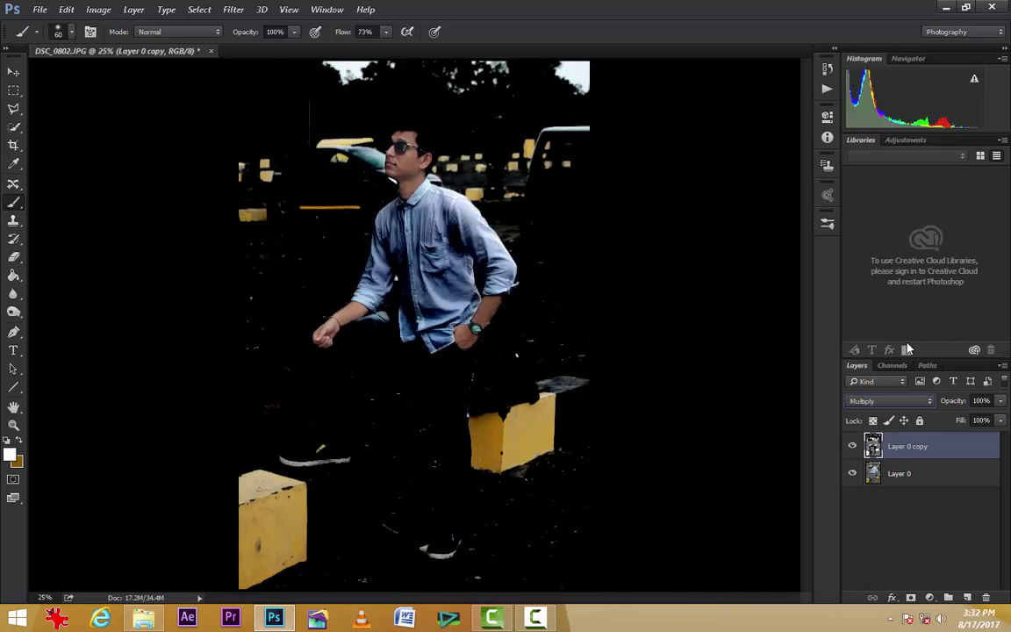